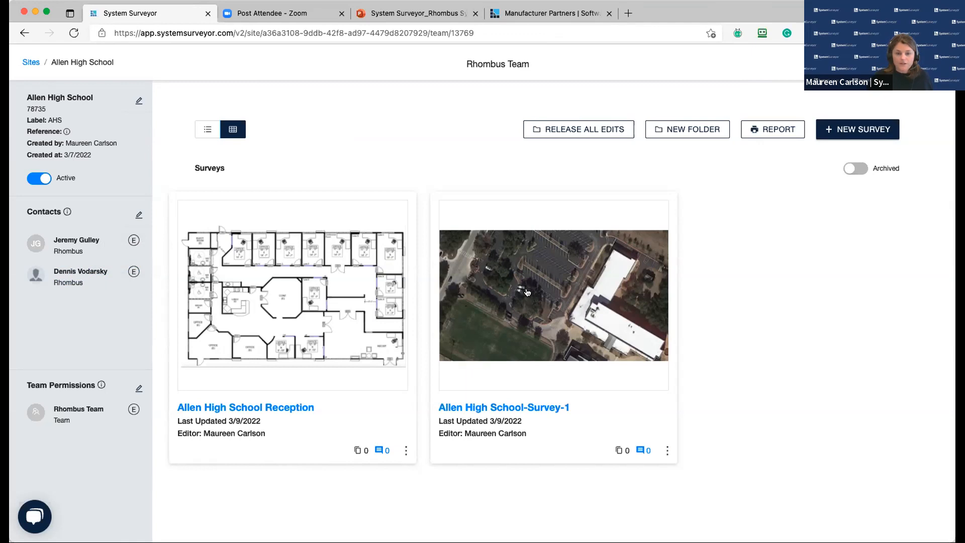
- Reopen the Allen High School site and sign back in with the saved account email and password
{"action": "left_click", "coordinate": [527, 292]}
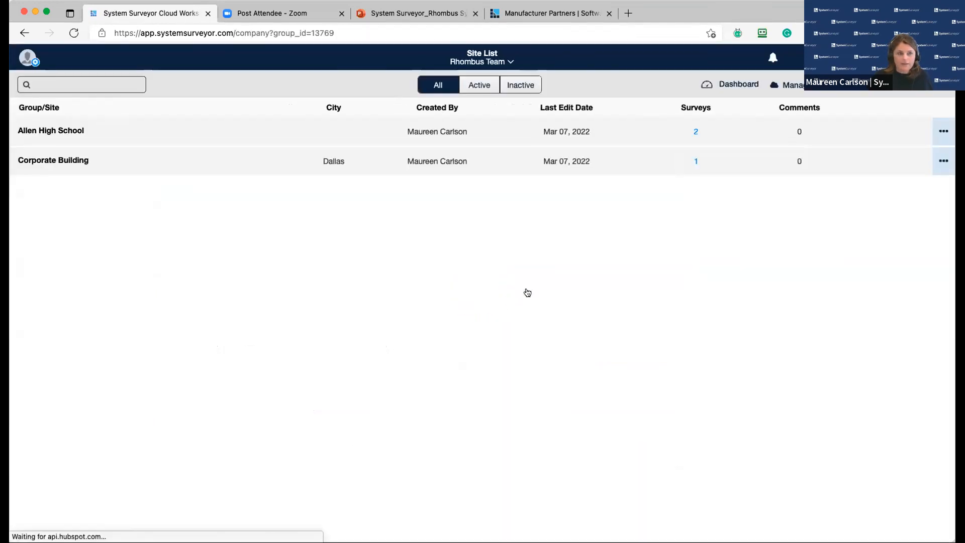
{"action": "left_click", "coordinate": [75, 132]}
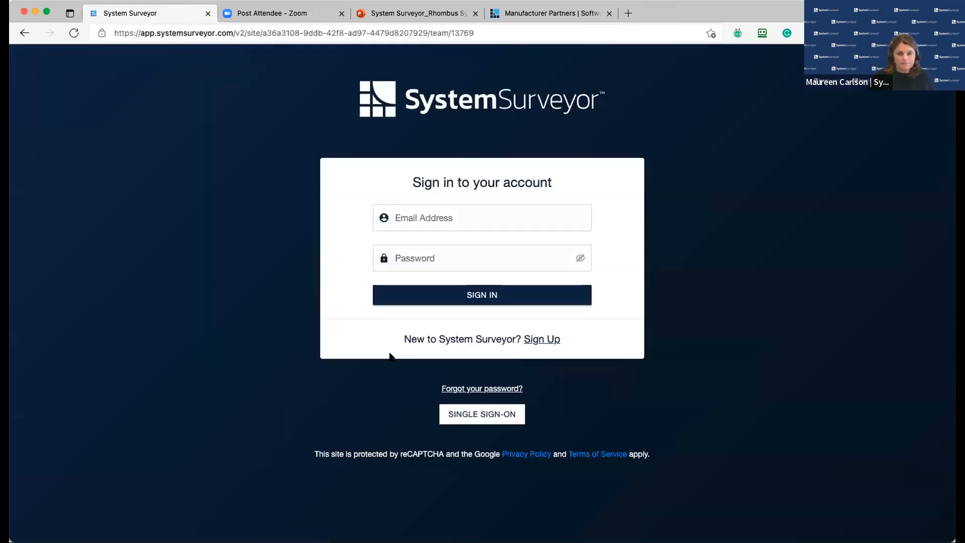
{"action": "left_click", "coordinate": [576, 209]}
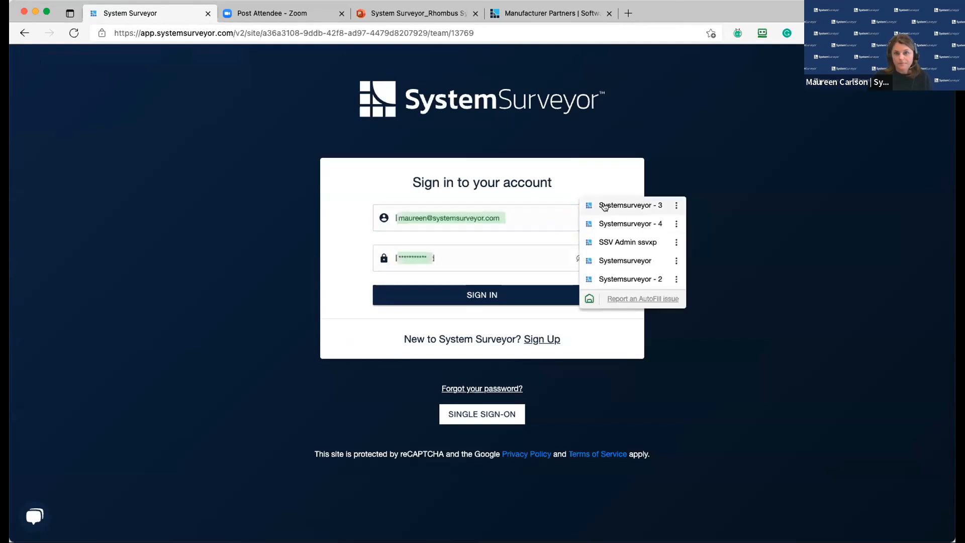
{"action": "left_click", "coordinate": [606, 205]}
{"action": "left_click", "coordinate": [477, 295]}
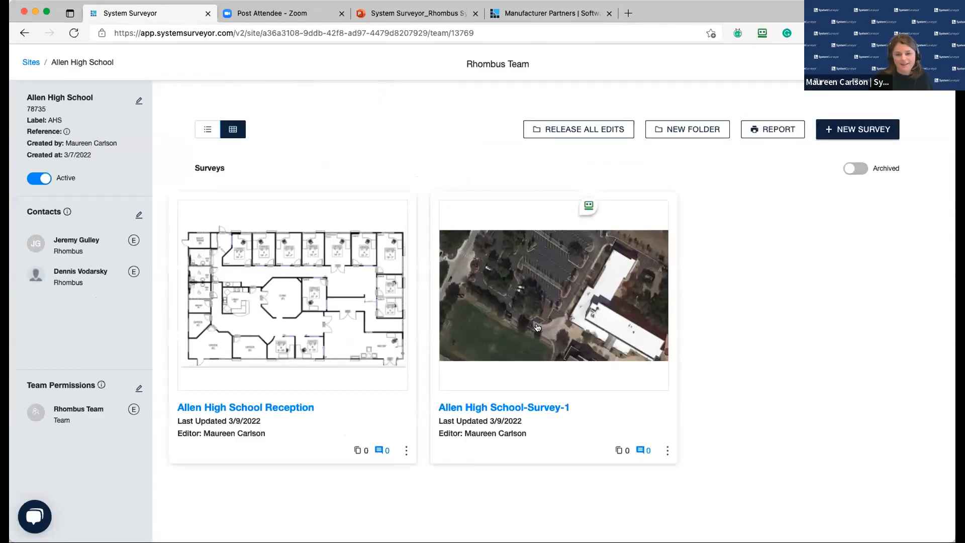
- Open Allen High School-Survey-1 and start editing the survey layout
{"action": "left_click", "coordinate": [555, 328]}
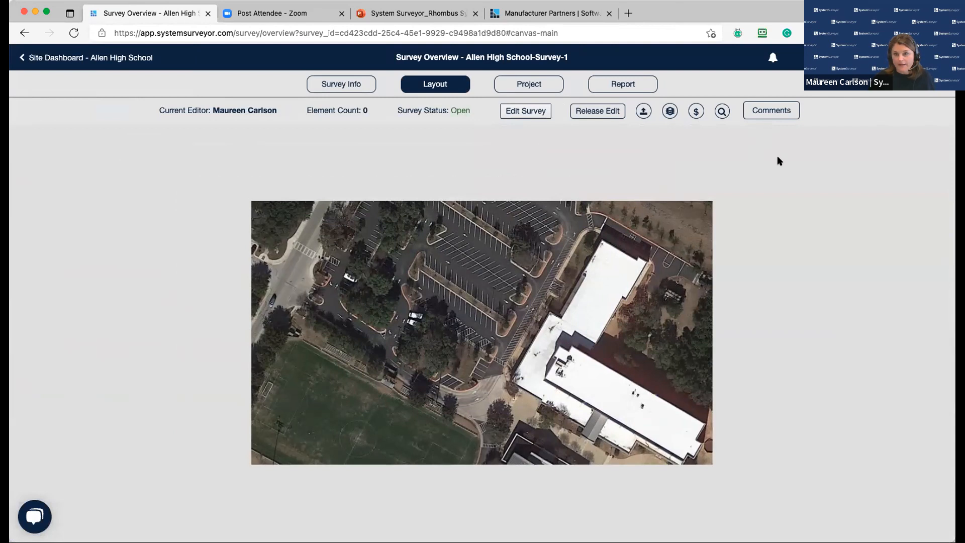
{"action": "scroll", "coordinate": [510, 338], "scroll_direction": "up", "scroll_amount": 5}
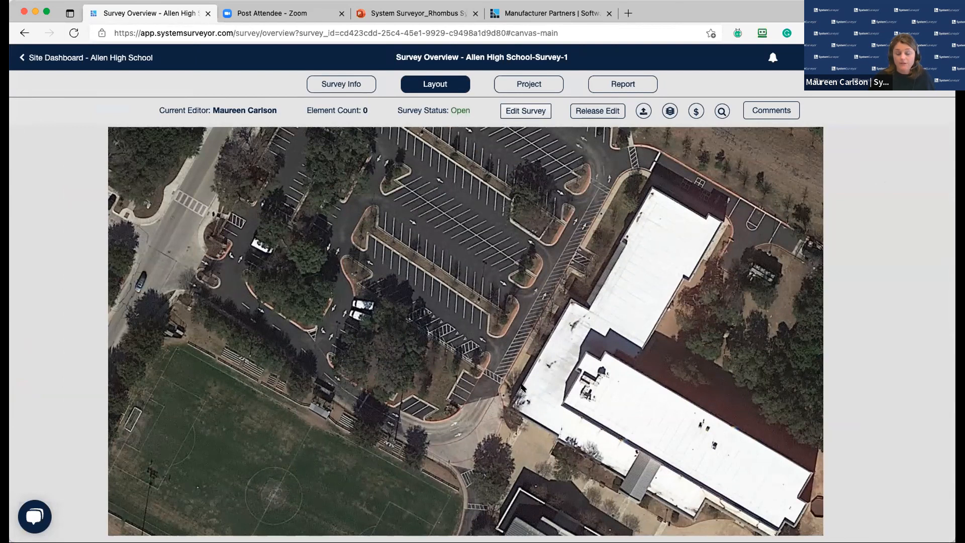
{"action": "left_click", "coordinate": [526, 111]}
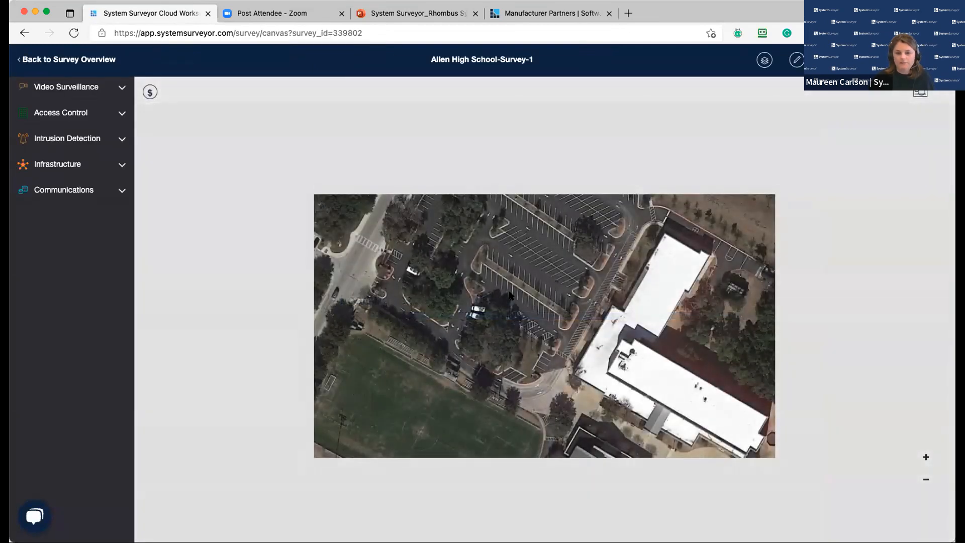
- Place a fixed video surveillance camera at the school building's west corner, beside the striped walkway and driveway
{"action": "scroll", "coordinate": [510, 295], "scroll_direction": "up", "scroll_amount": 1}
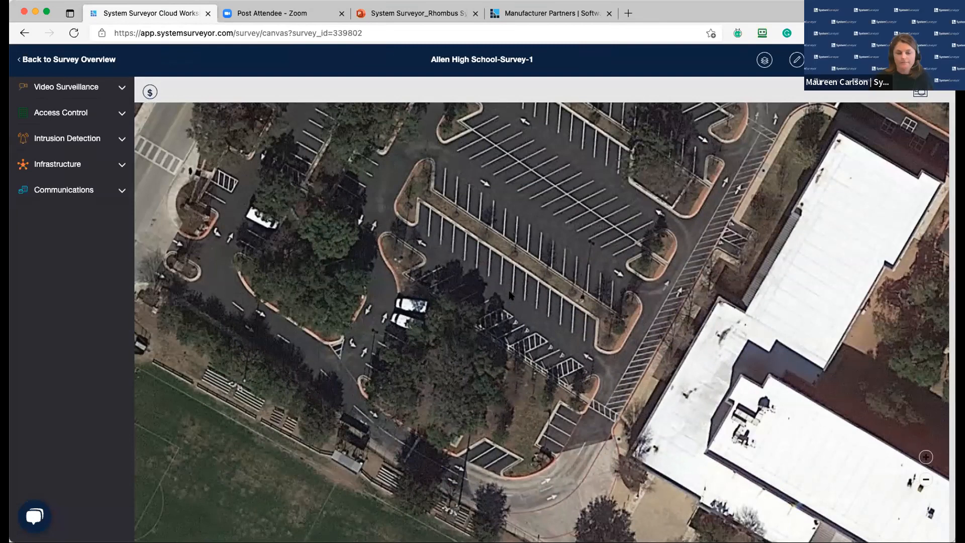
{"action": "left_click", "coordinate": [117, 89]}
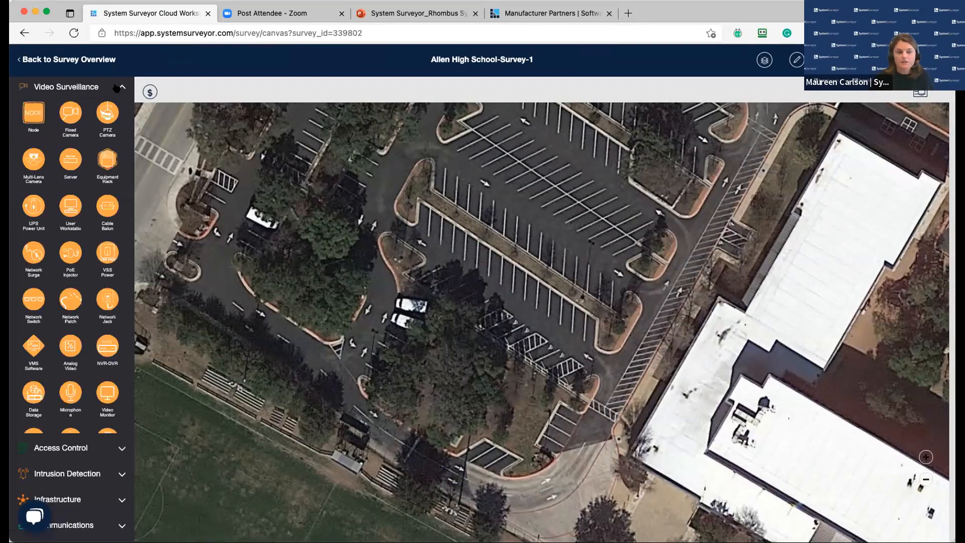
{"action": "left_click_drag", "start_coordinate": [70, 114], "coordinate": [644, 393]}
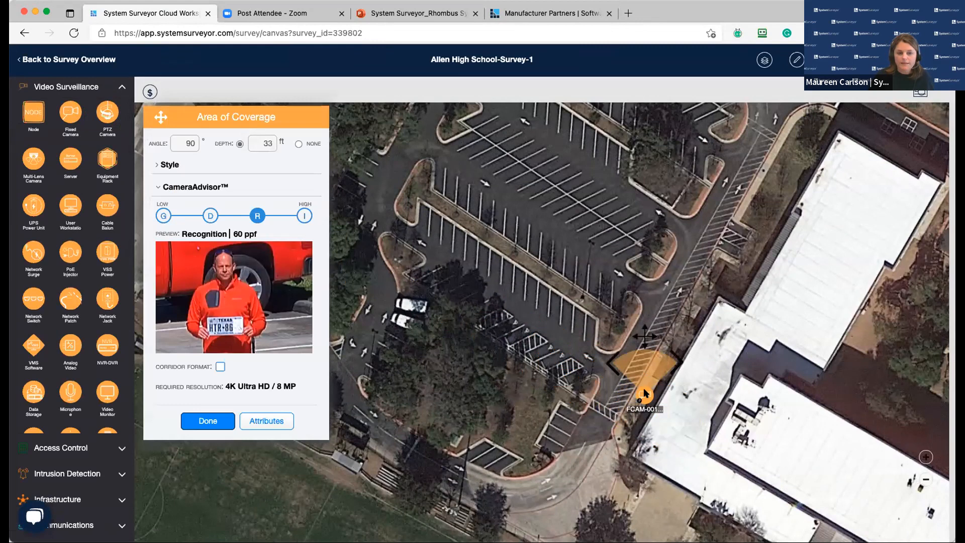
{"action": "left_click", "coordinate": [212, 420]}
{"action": "left_click_drag", "start_coordinate": [645, 395], "coordinate": [653, 409]}
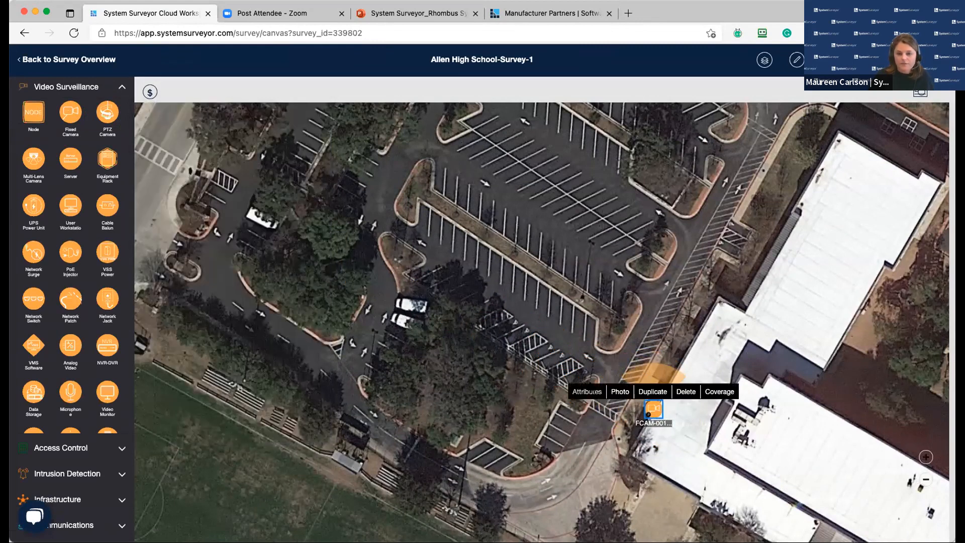
- Reduce the survey's element icon size by one increment
{"action": "left_click", "coordinate": [714, 392]}
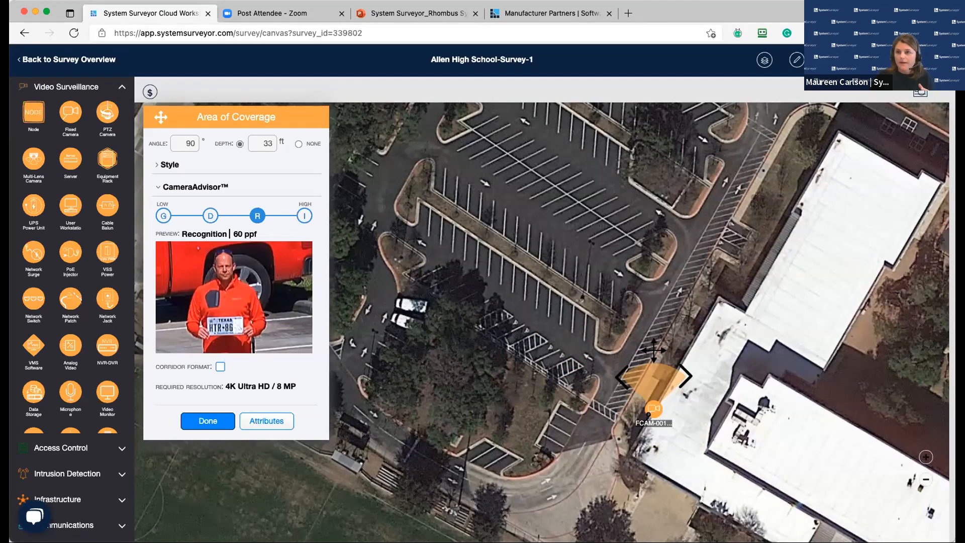
{"action": "left_click", "coordinate": [797, 59]}
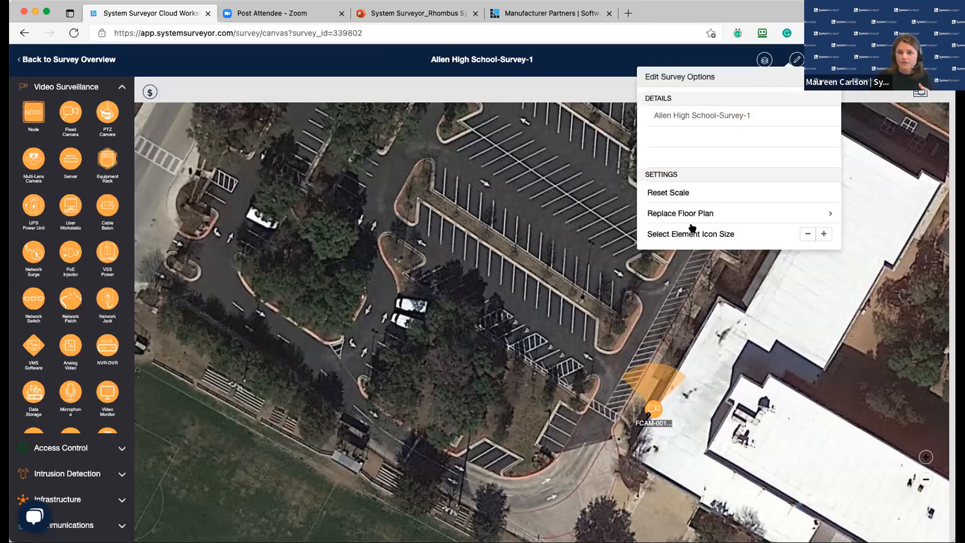
{"action": "triple_click", "coordinate": [763, 76]}
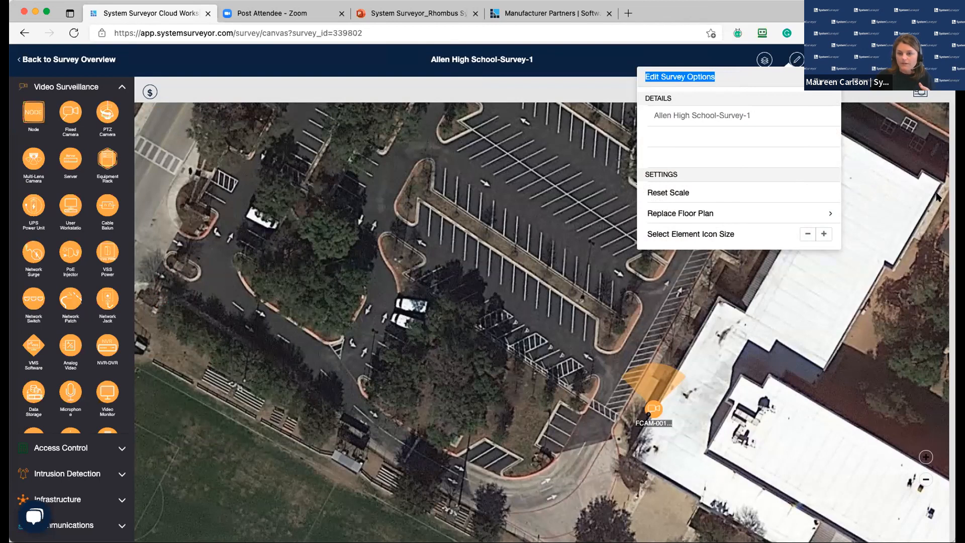
{"action": "left_click", "coordinate": [807, 233]}
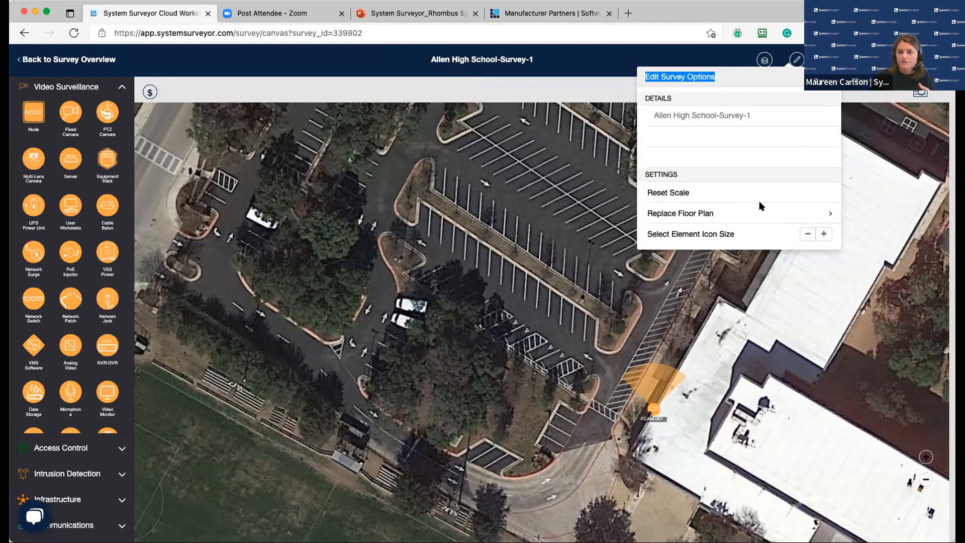
{"action": "left_click", "coordinate": [559, 152]}
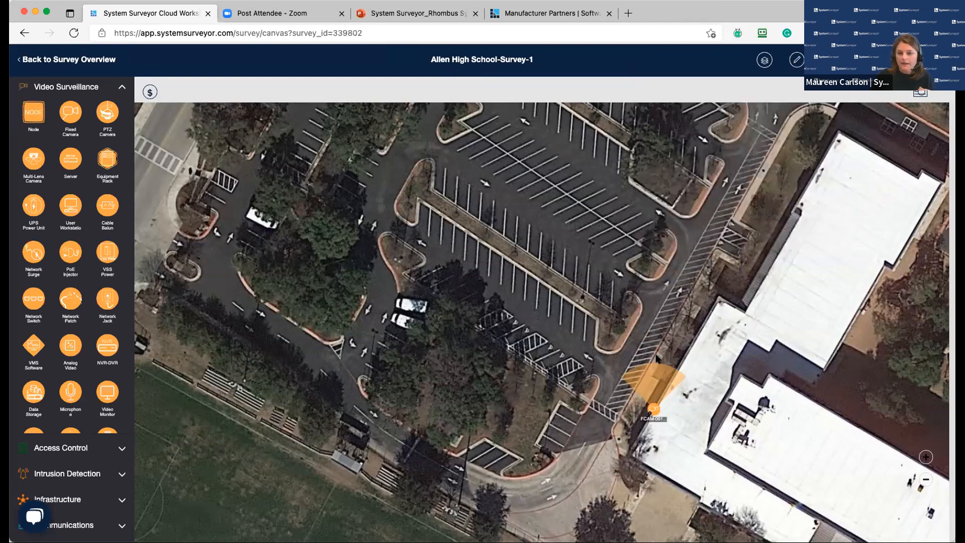
- Aim the camera's coverage southwest over the driveway at about 43° and 55 ft depth, with the CameraAdvisor level set to Identification
{"action": "left_click", "coordinate": [652, 404]}
{"action": "left_click", "coordinate": [720, 396]}
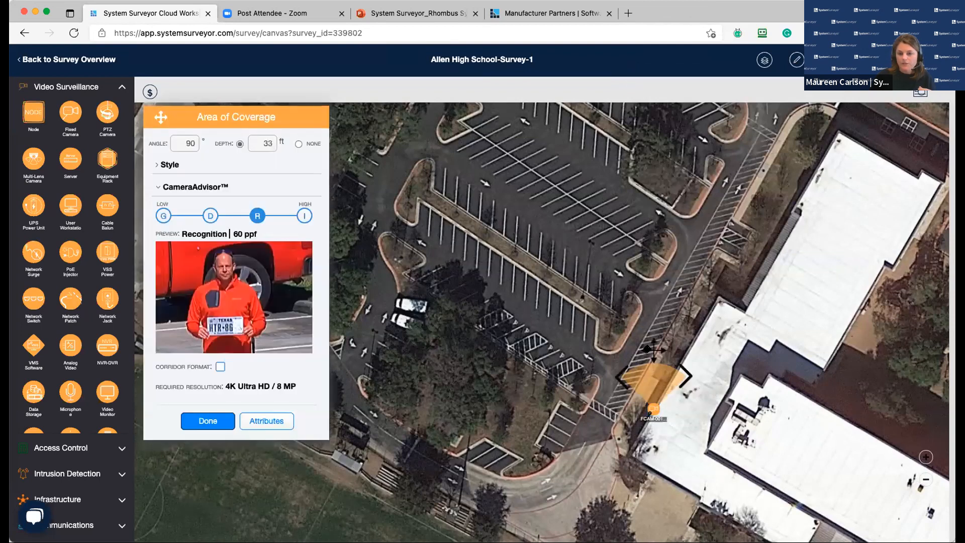
{"action": "left_click_drag", "start_coordinate": [654, 350], "coordinate": [566, 468]}
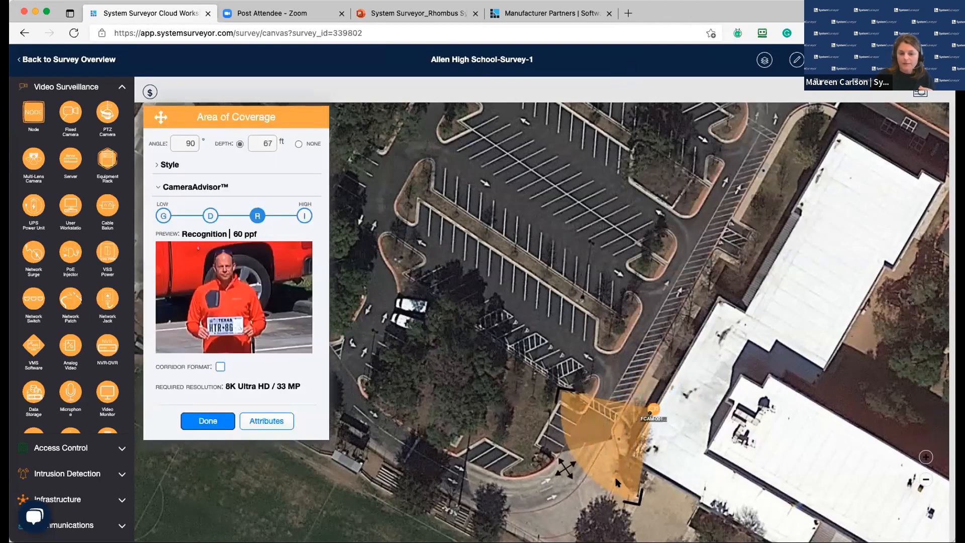
{"action": "left_click_drag", "start_coordinate": [637, 505], "coordinate": [602, 489]}
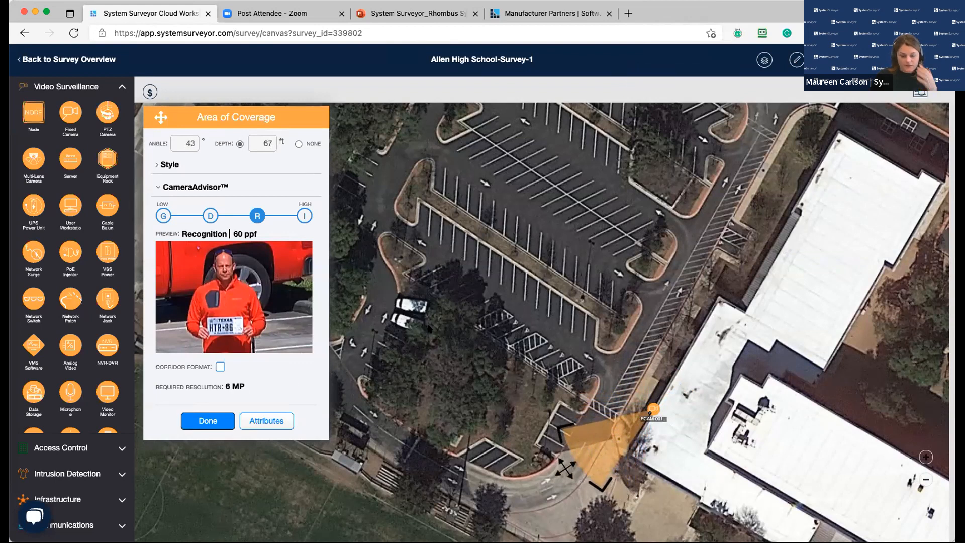
{"action": "left_click_drag", "start_coordinate": [564, 468], "coordinate": [585, 447]}
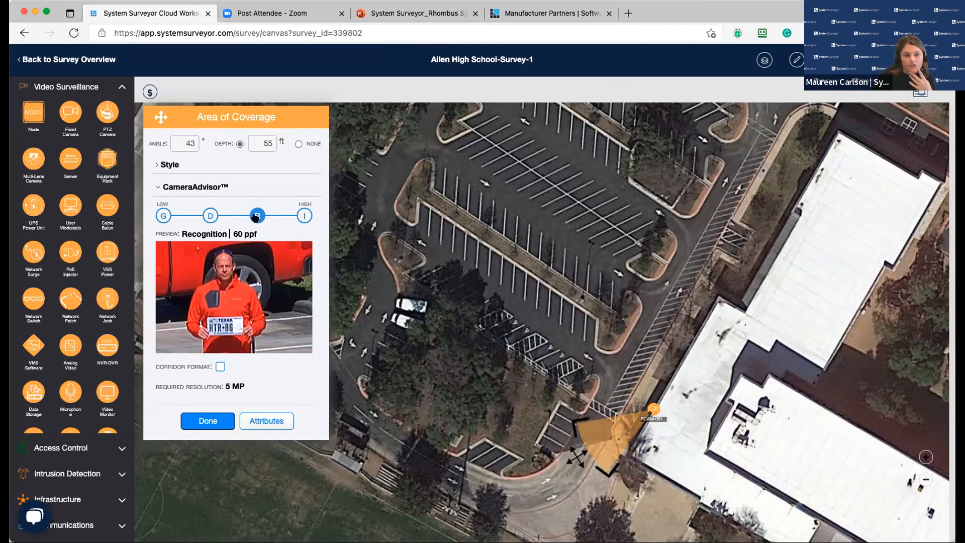
{"action": "left_click", "coordinate": [305, 215]}
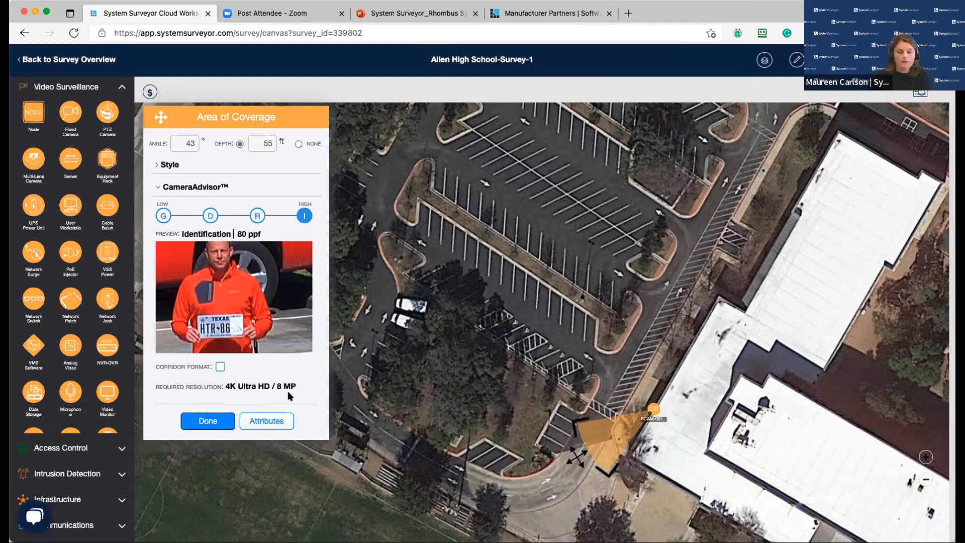
- Find and assign the R500 4K Telephoto Bullet element profile in the camera's attributes
{"action": "left_click", "coordinate": [276, 421]}
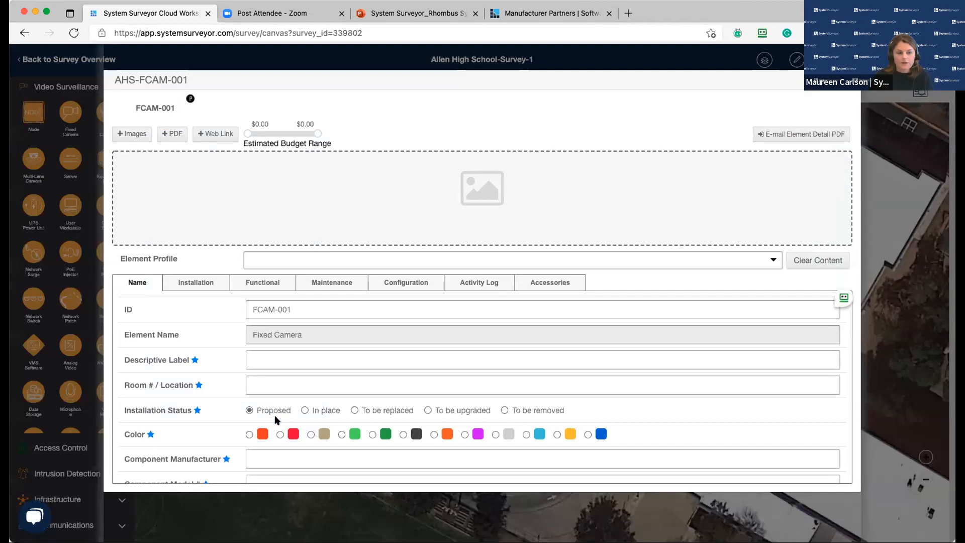
{"action": "left_click", "coordinate": [296, 259]}
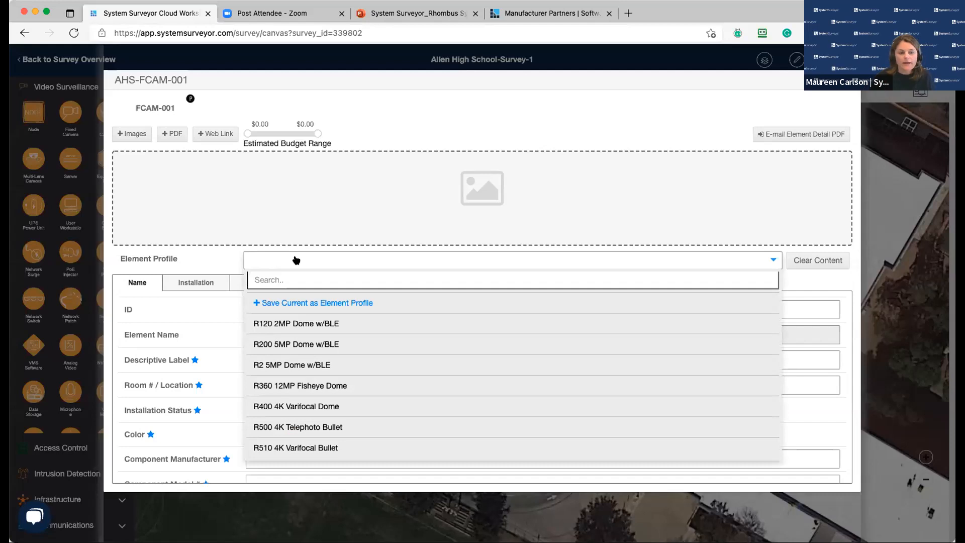
{"action": "left_click", "coordinate": [289, 281]}
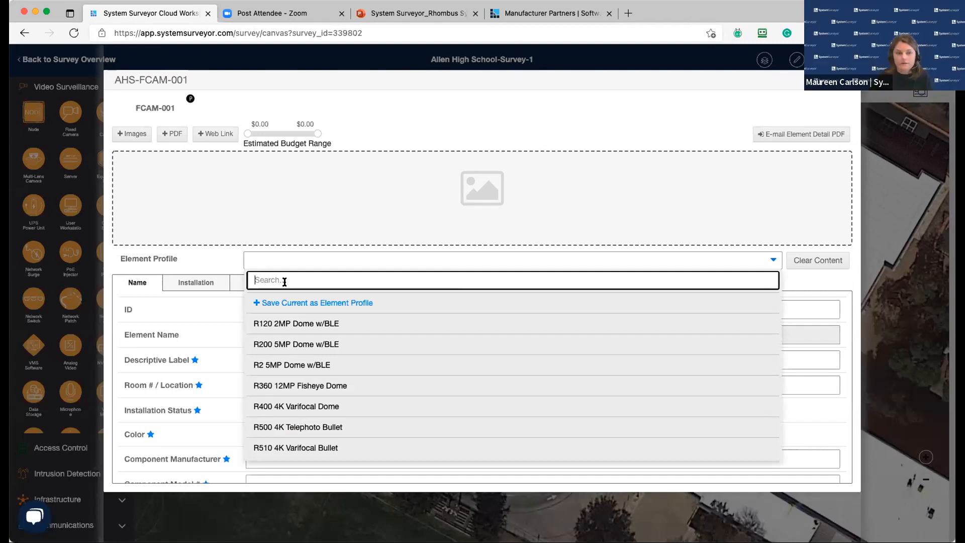
{"action": "type", "text": "r"}
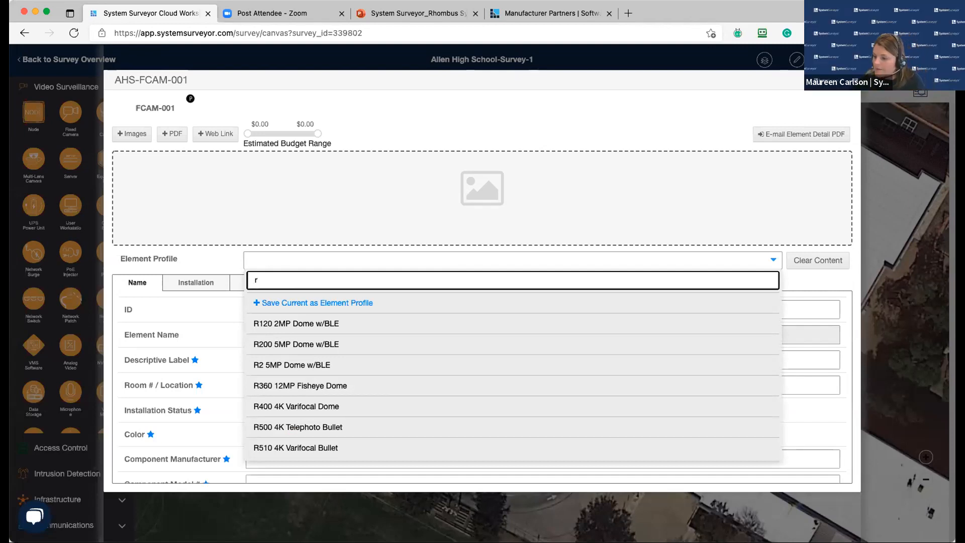
{"action": "type", "text": "500"}
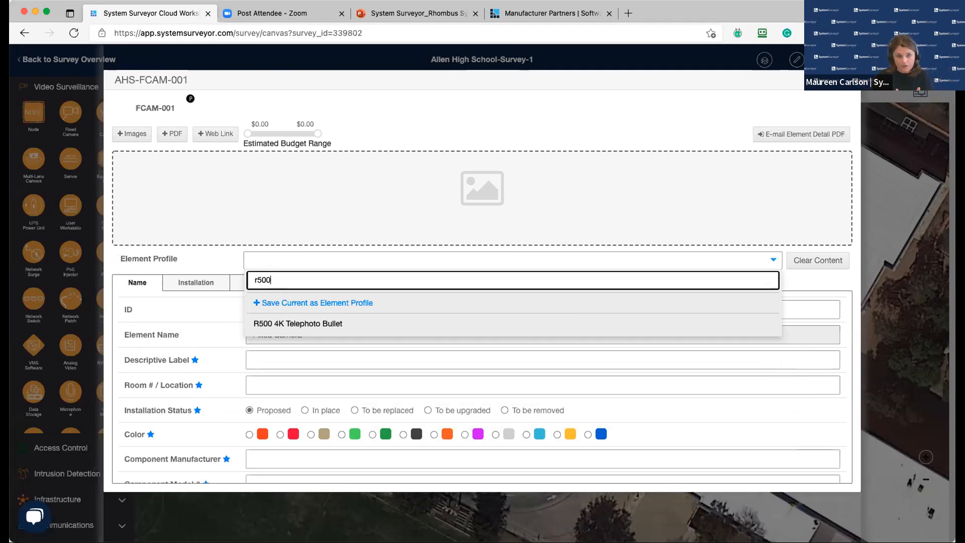
{"action": "left_click", "coordinate": [300, 323]}
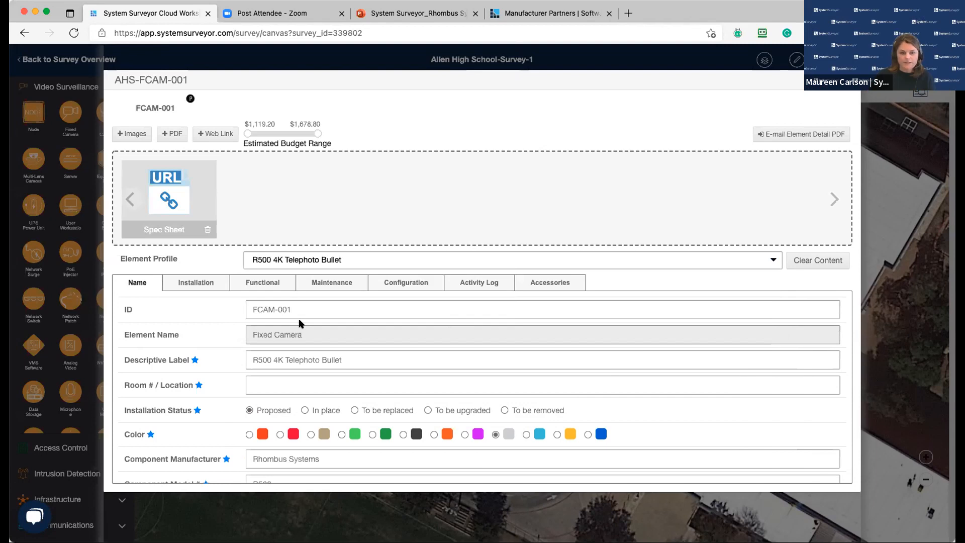
- Review the camera's functional attributes and its linked spec sheet web page, and close the attributes
{"action": "left_click", "coordinate": [245, 286]}
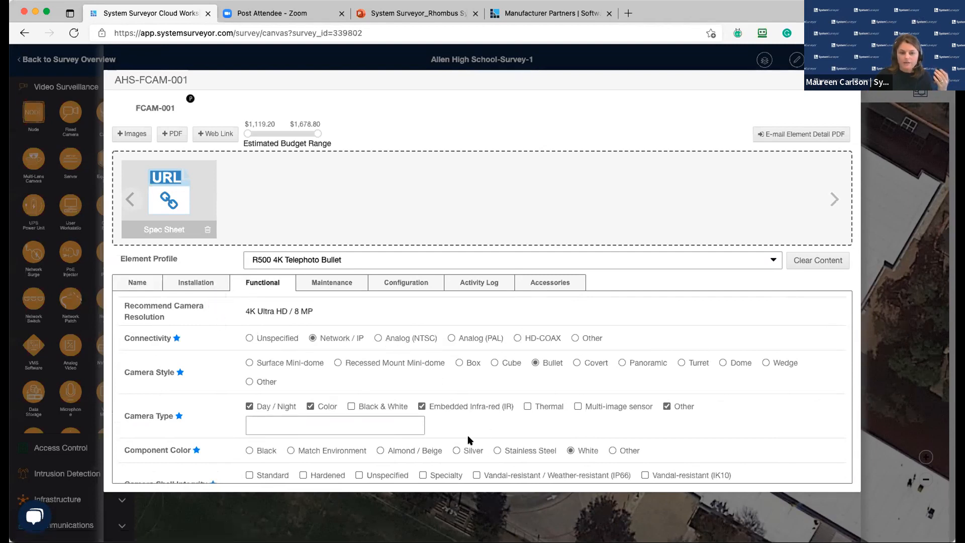
{"action": "scroll", "coordinate": [468, 435], "scroll_direction": "down", "scroll_amount": 3}
{"action": "scroll", "coordinate": [468, 435], "scroll_direction": "down", "scroll_amount": 4}
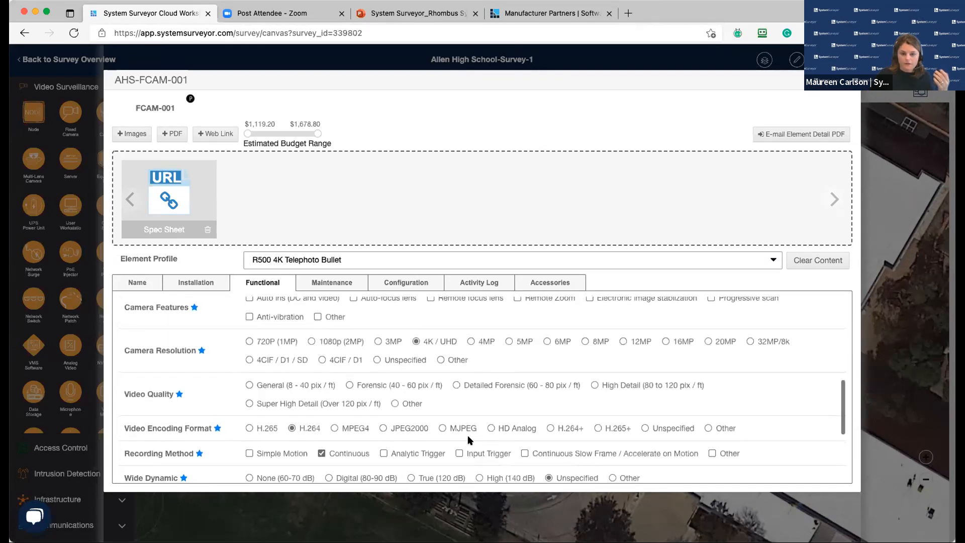
{"action": "scroll", "coordinate": [468, 437], "scroll_direction": "up", "scroll_amount": 7}
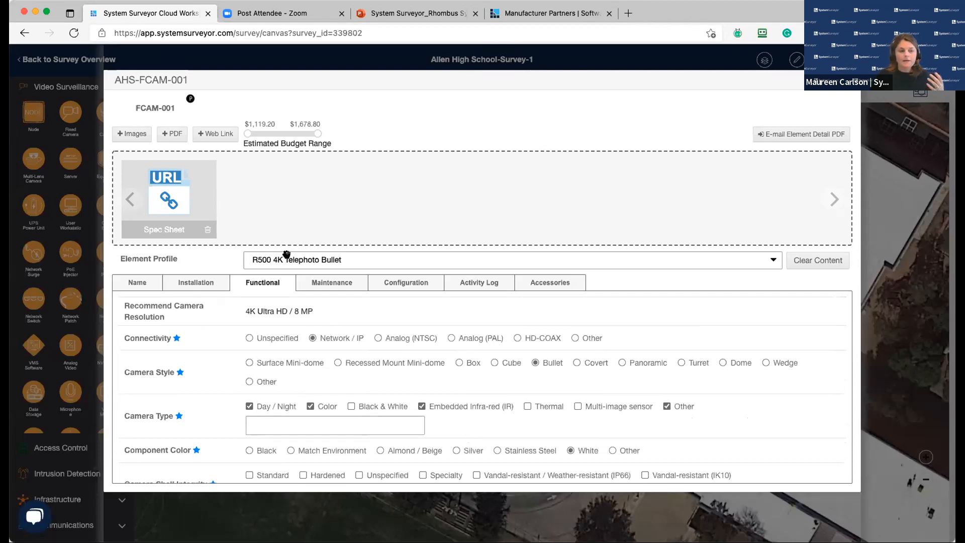
{"action": "left_click", "coordinate": [169, 193]}
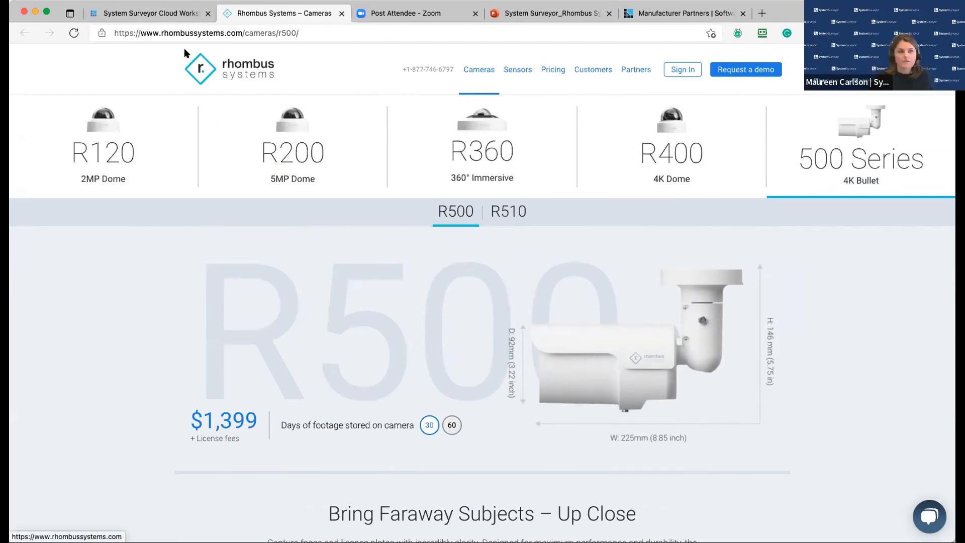
{"action": "left_click", "coordinate": [178, 13]}
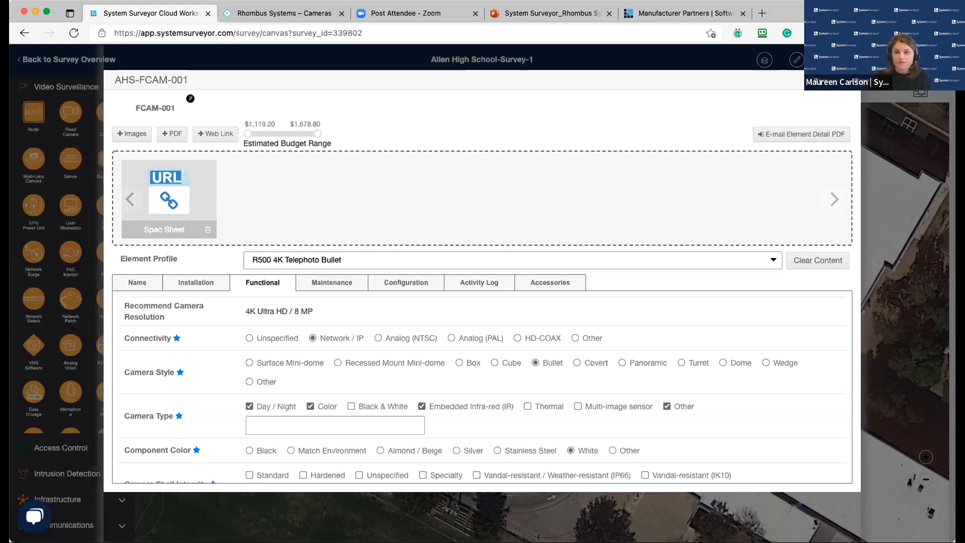
{"action": "left_click", "coordinate": [849, 80]}
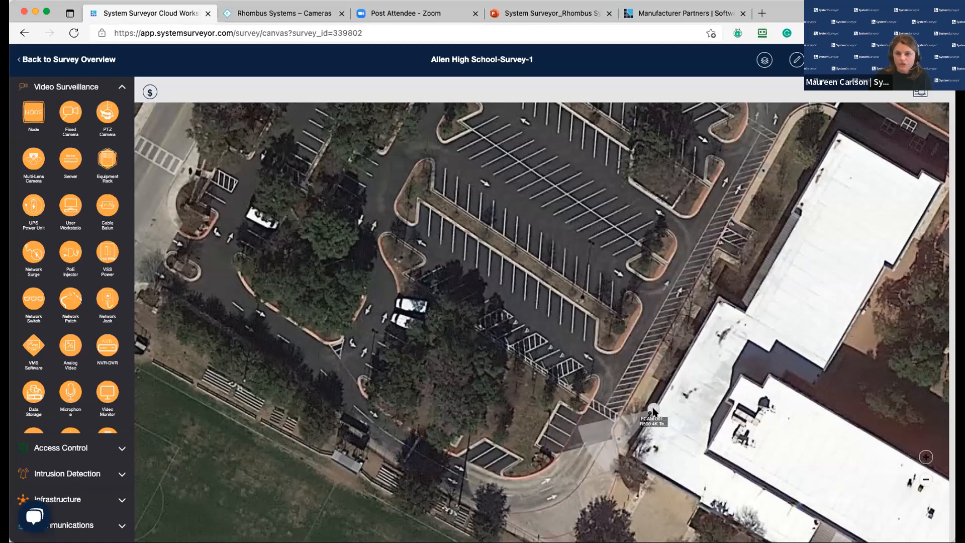
- Place a fixed camera on the northeast corner of the building's north wing and widen its coverage to about 192°
{"action": "left_click_drag", "start_coordinate": [502, 357], "coordinate": [353, 385]}
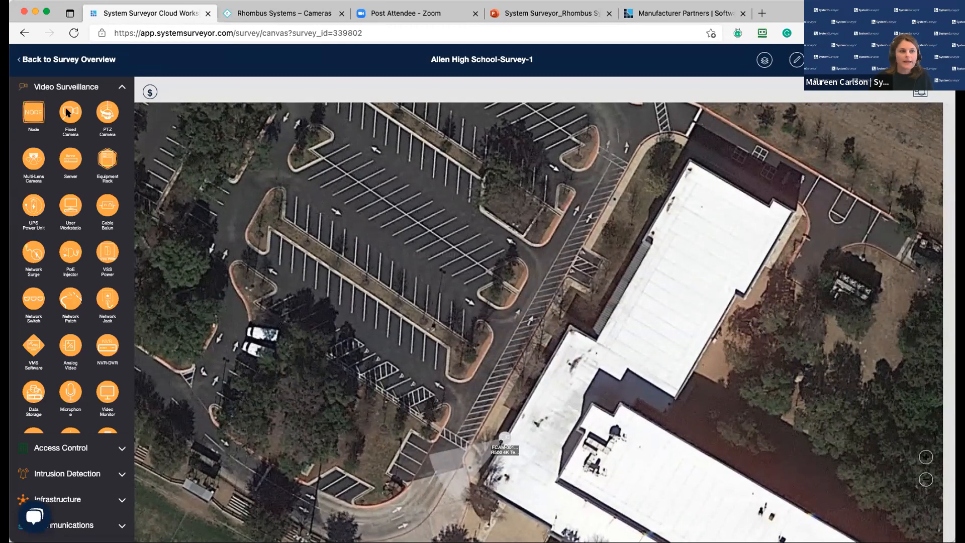
{"action": "left_click_drag", "start_coordinate": [68, 112], "coordinate": [781, 177]}
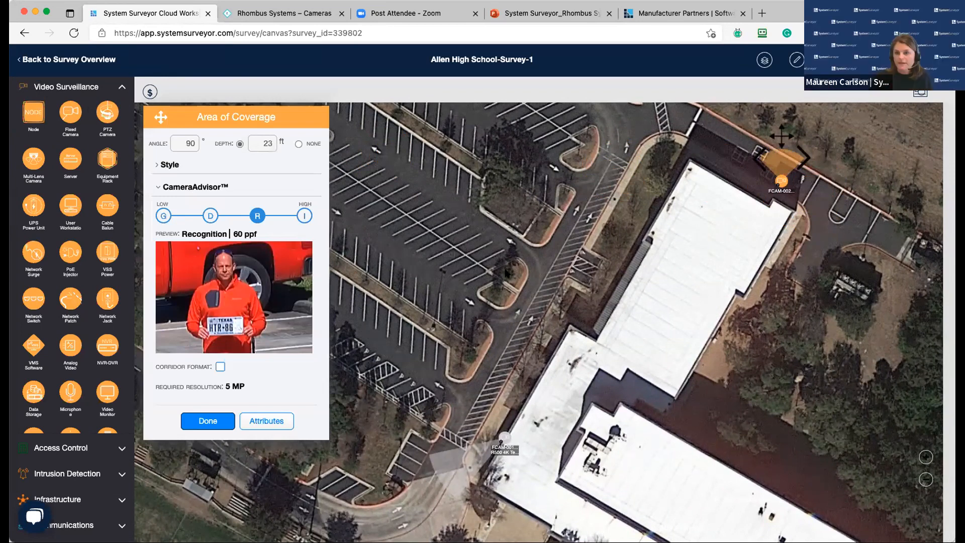
{"action": "left_click", "coordinate": [211, 418]}
{"action": "left_click_drag", "start_coordinate": [780, 184], "coordinate": [791, 210]}
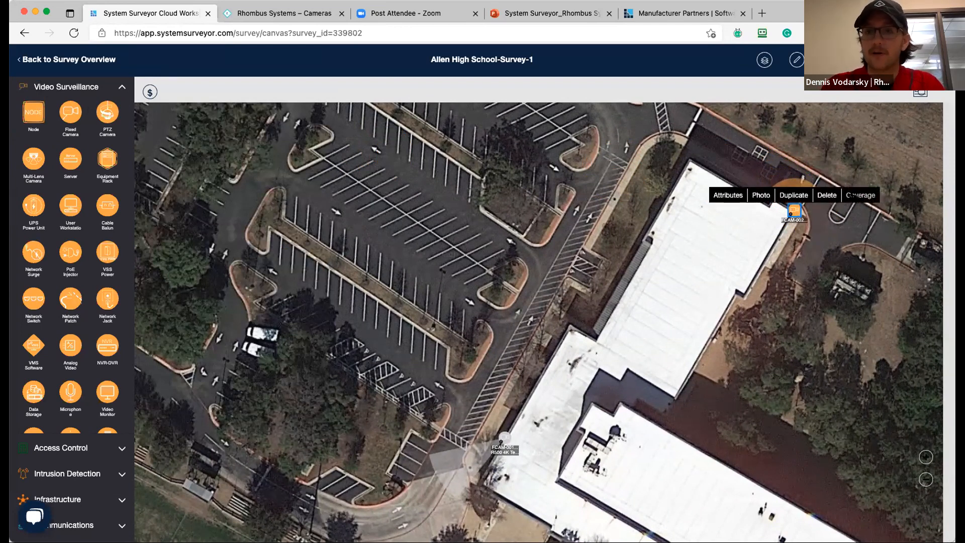
{"action": "left_click", "coordinate": [862, 195]}
{"action": "left_click_drag", "start_coordinate": [819, 190], "coordinate": [825, 212]}
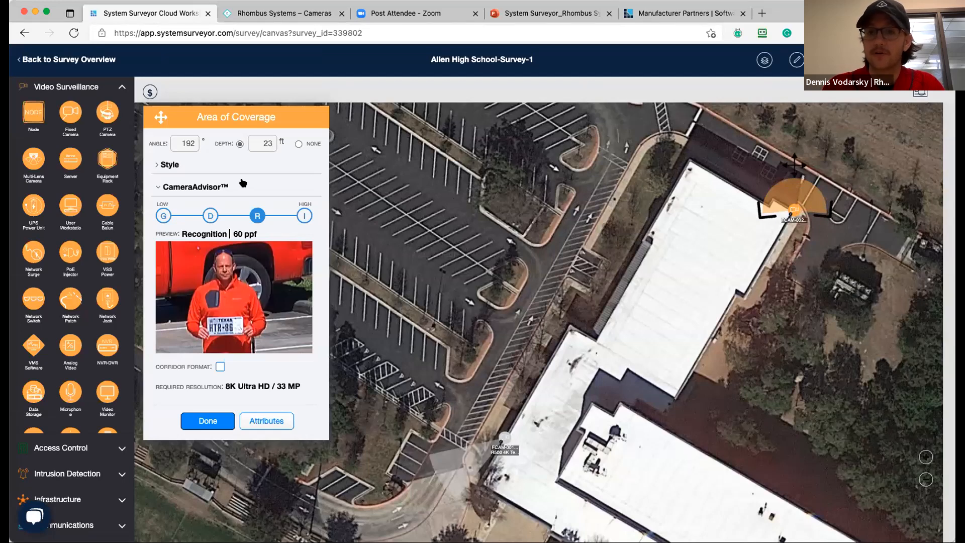
{"action": "double_click", "coordinate": [186, 142]}
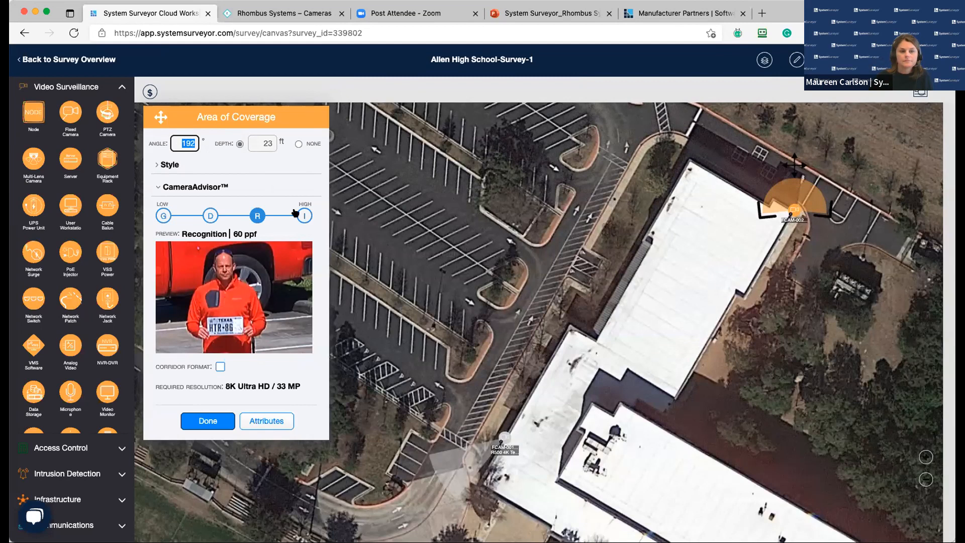
- Assign the R360 12MP Fisheye Dome element profile in the new camera's attributes
{"action": "left_click", "coordinate": [267, 421]}
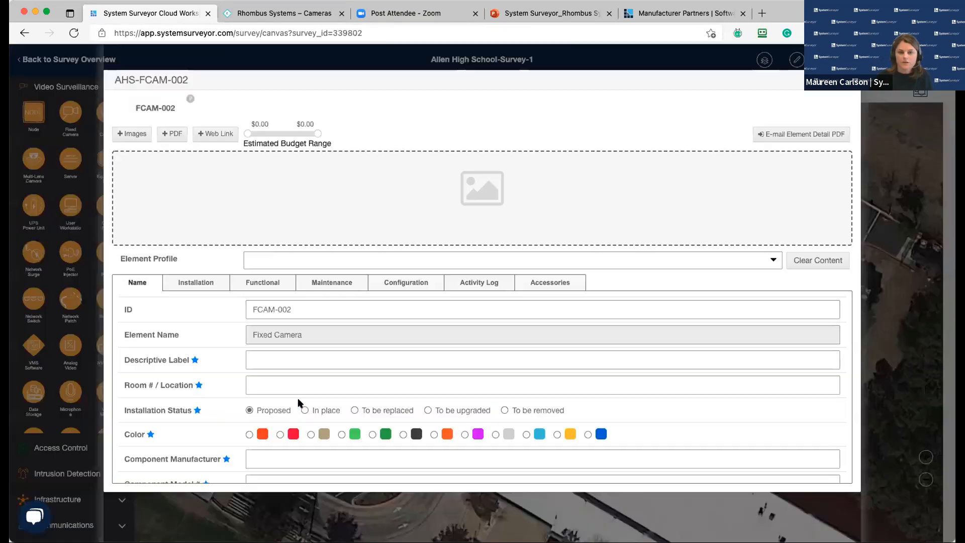
{"action": "left_click", "coordinate": [300, 262]}
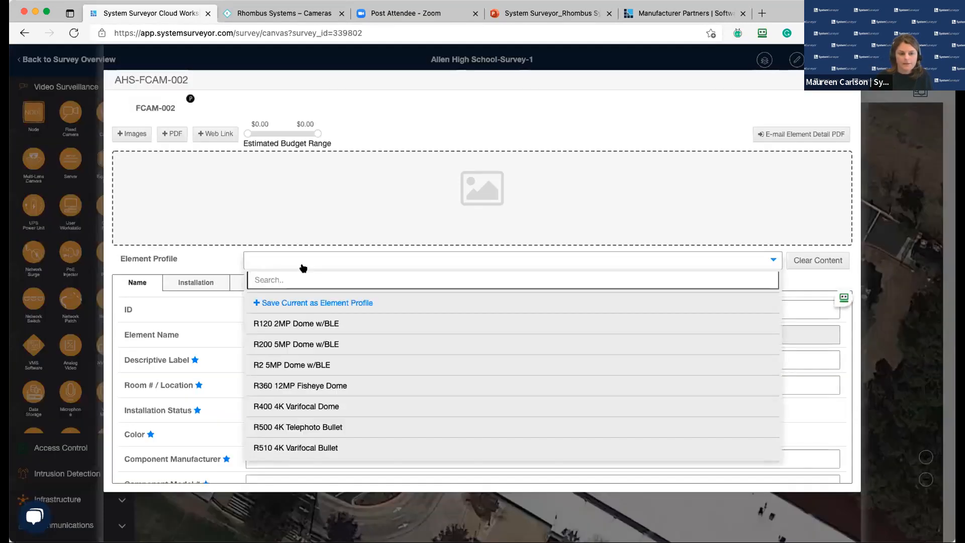
{"action": "left_click", "coordinate": [301, 386]}
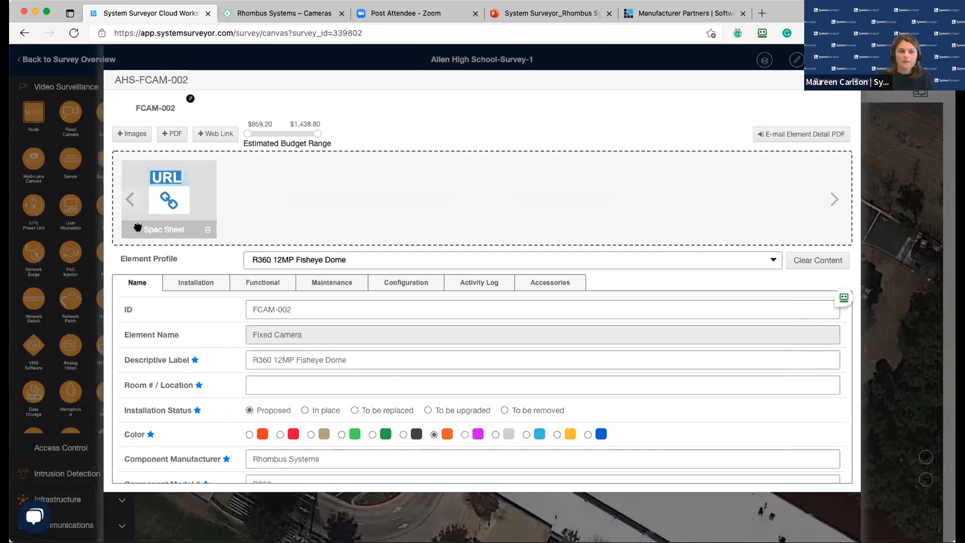
- View the spec sheet web page linked to the fisheye camera, return to the survey and close the attributes
{"action": "left_click", "coordinate": [168, 208]}
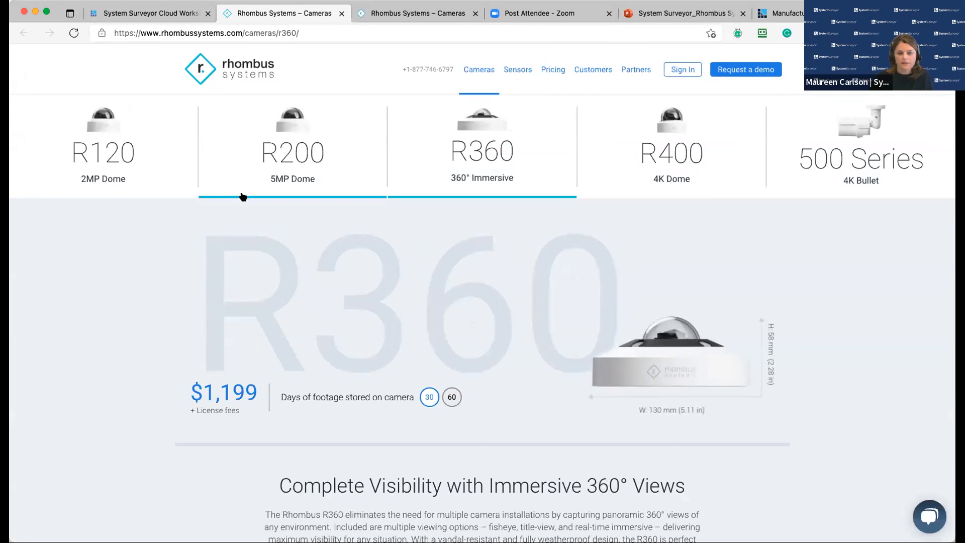
{"action": "left_click", "coordinate": [179, 17]}
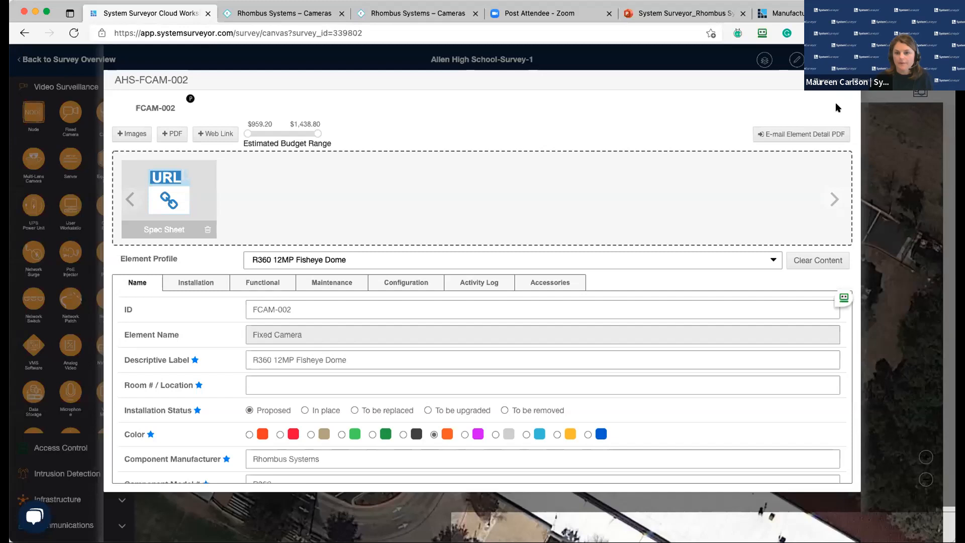
{"action": "left_click", "coordinate": [846, 81]}
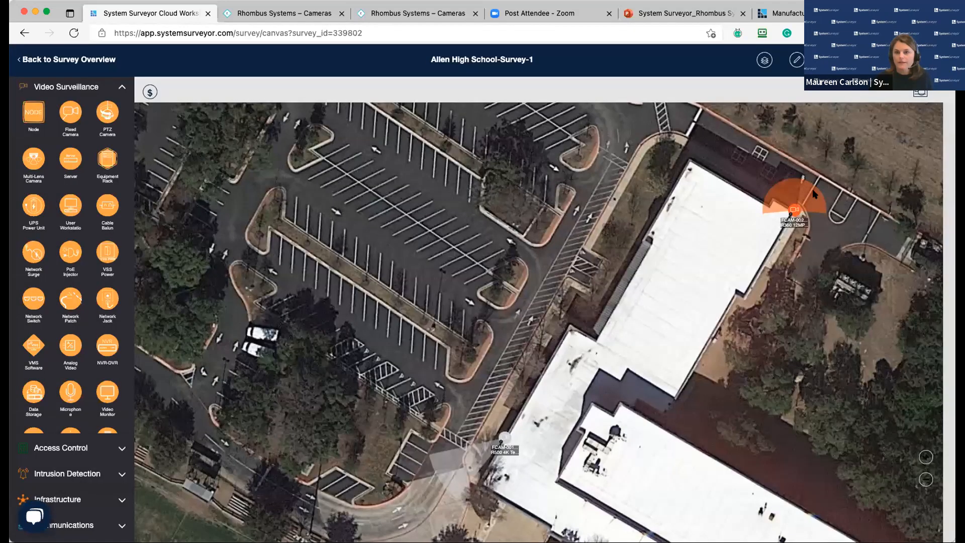
- Aim the fisheye camera's coverage southeast at about 26 ft depth and widen it to about 230°
{"action": "left_click", "coordinate": [792, 212]}
{"action": "left_click", "coordinate": [861, 195]}
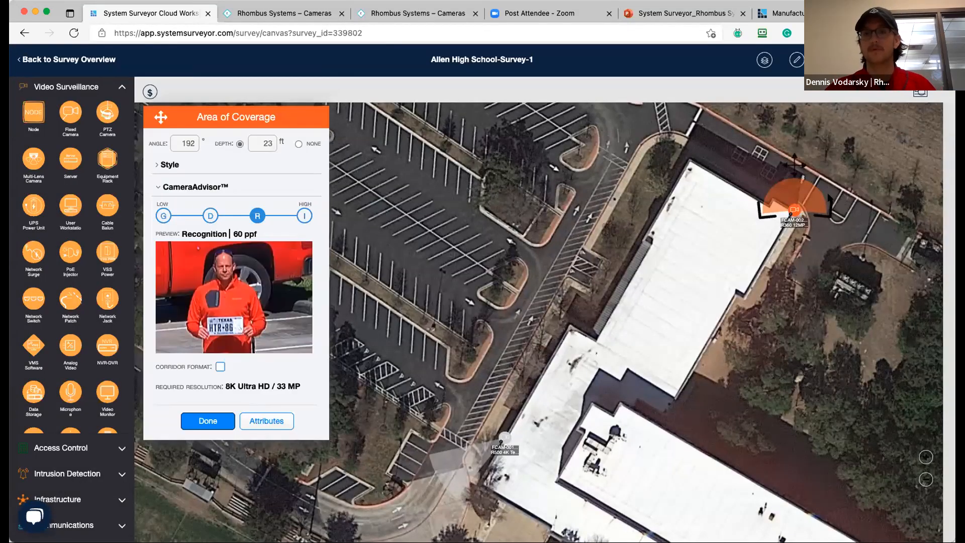
{"action": "left_click_drag", "start_coordinate": [796, 165], "coordinate": [823, 232]}
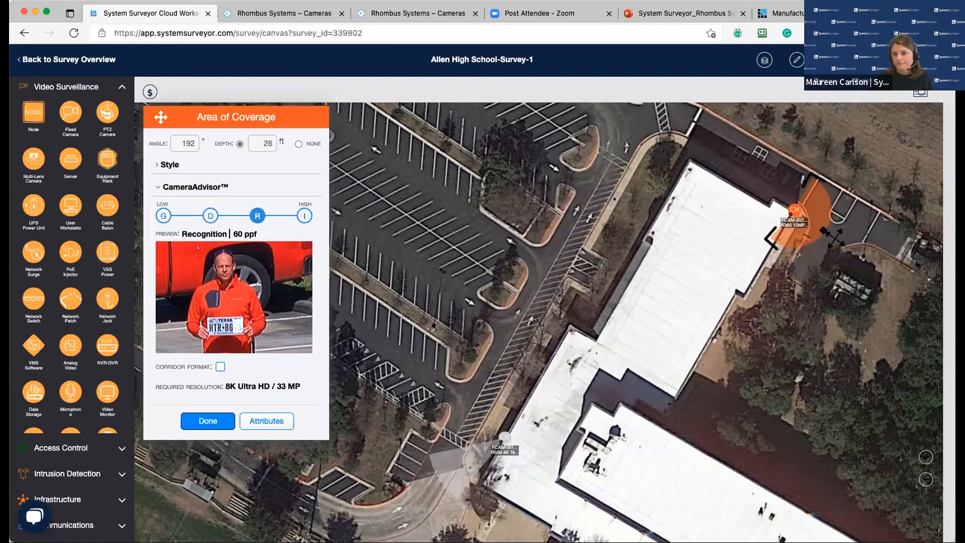
{"action": "left_click", "coordinate": [194, 143]}
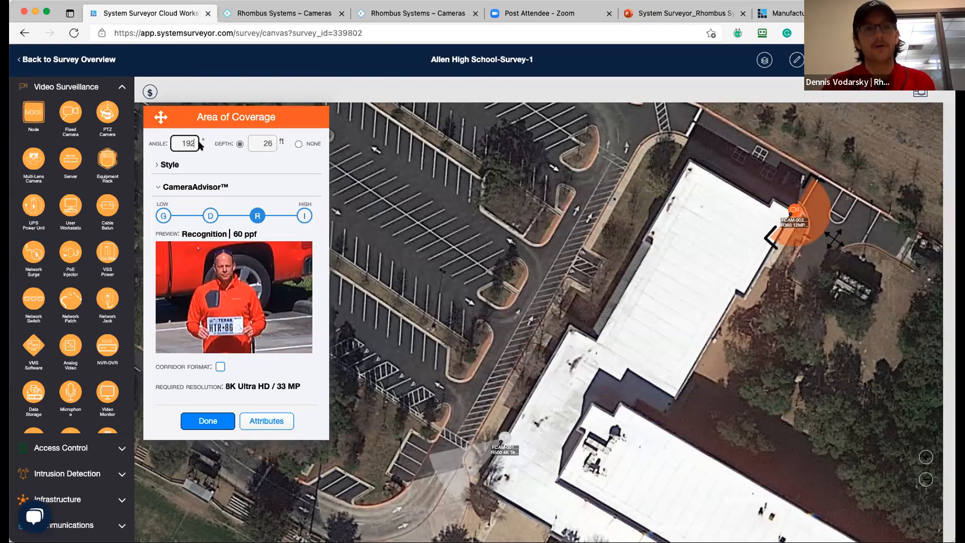
{"action": "left_click_drag", "start_coordinate": [186, 141], "coordinate": [191, 143]}
{"action": "left_click_drag", "start_coordinate": [770, 239], "coordinate": [740, 242]}
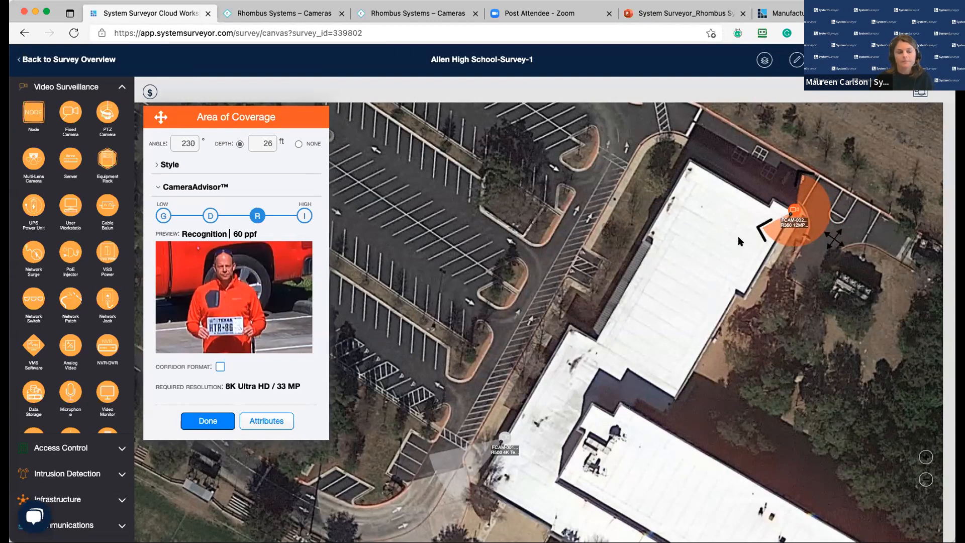
- Set the fisheye camera's coverage angle to 270° and nudge the camera back onto the building corner
{"action": "double_click", "coordinate": [195, 143]}
{"action": "type", "text": "270"}
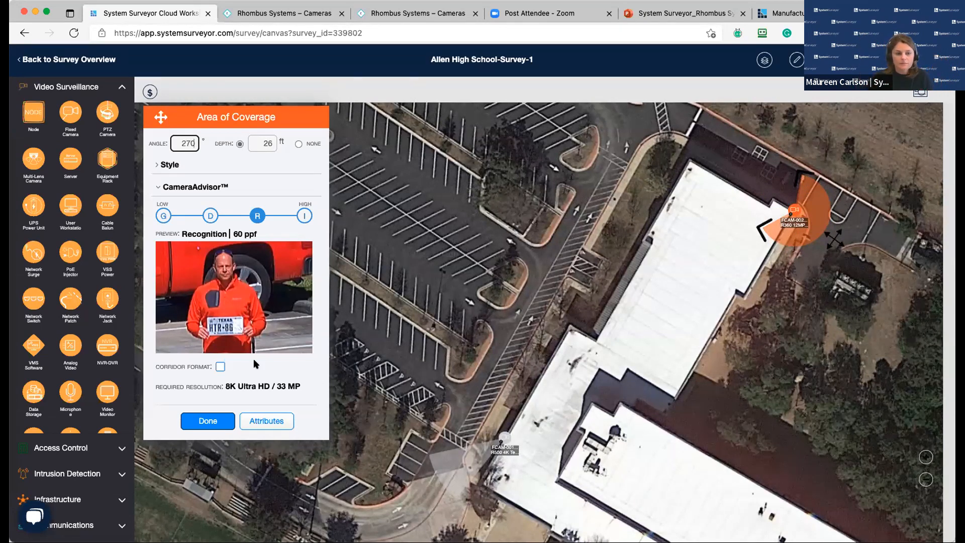
{"action": "left_click", "coordinate": [214, 421]}
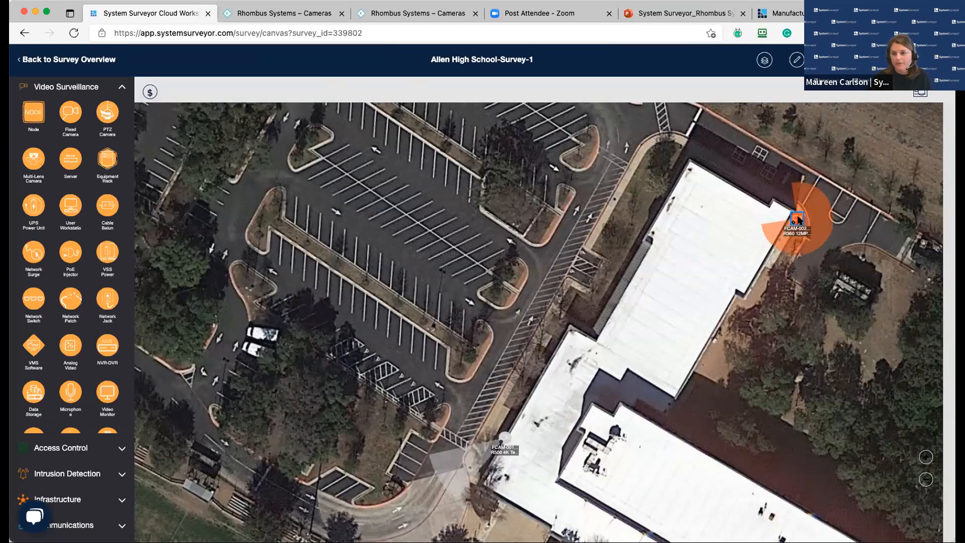
{"action": "left_click", "coordinate": [794, 212]}
{"action": "left_click_drag", "start_coordinate": [793, 209], "coordinate": [792, 210]}
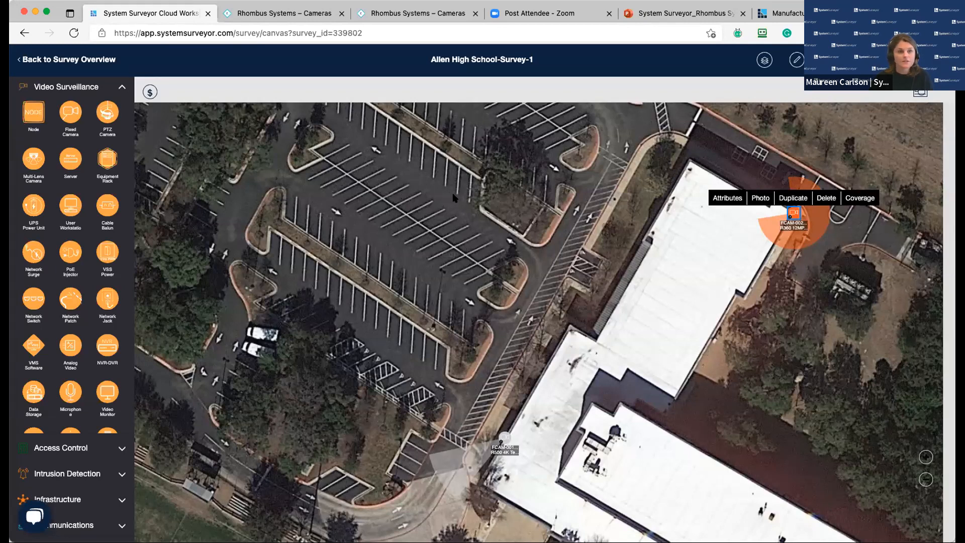
- Place another fixed camera at the parking lot's west entrance near the street crosswalk
{"action": "left_click_drag", "start_coordinate": [472, 268], "coordinate": [636, 237]}
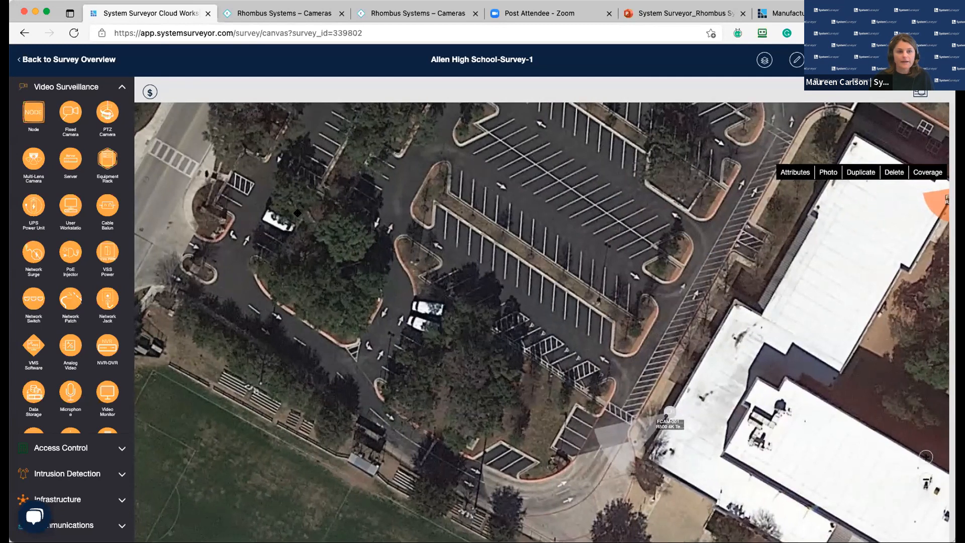
{"action": "left_click_drag", "start_coordinate": [300, 203], "coordinate": [304, 234]}
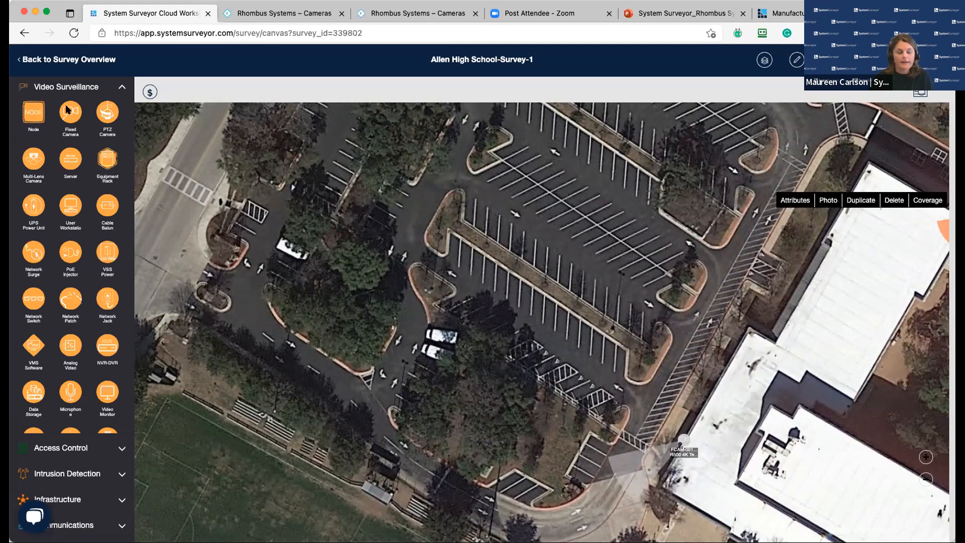
{"action": "left_click_drag", "start_coordinate": [71, 115], "coordinate": [267, 269]}
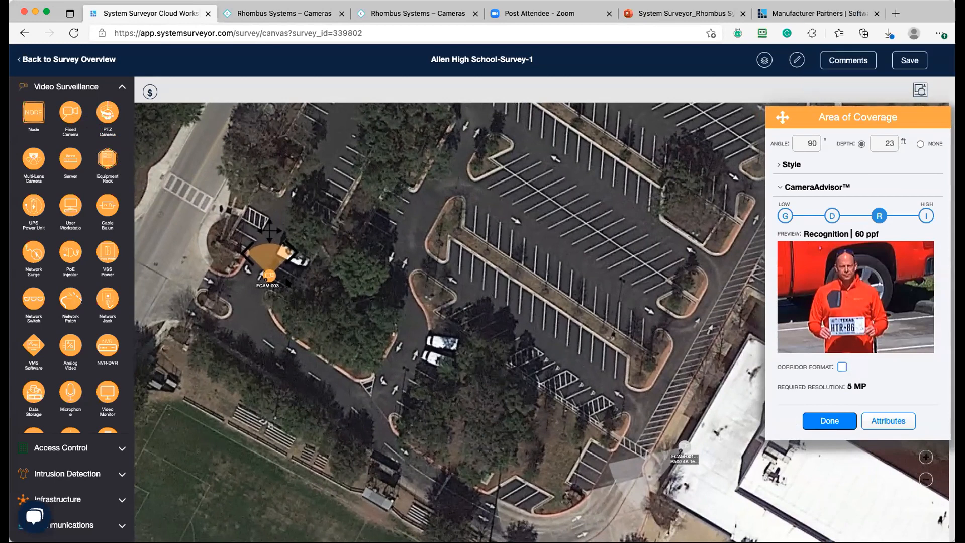
- Find and assign the R400 4K Varifocal Dome element profile to the entrance camera, and close its attributes
{"action": "left_click", "coordinate": [888, 421]}
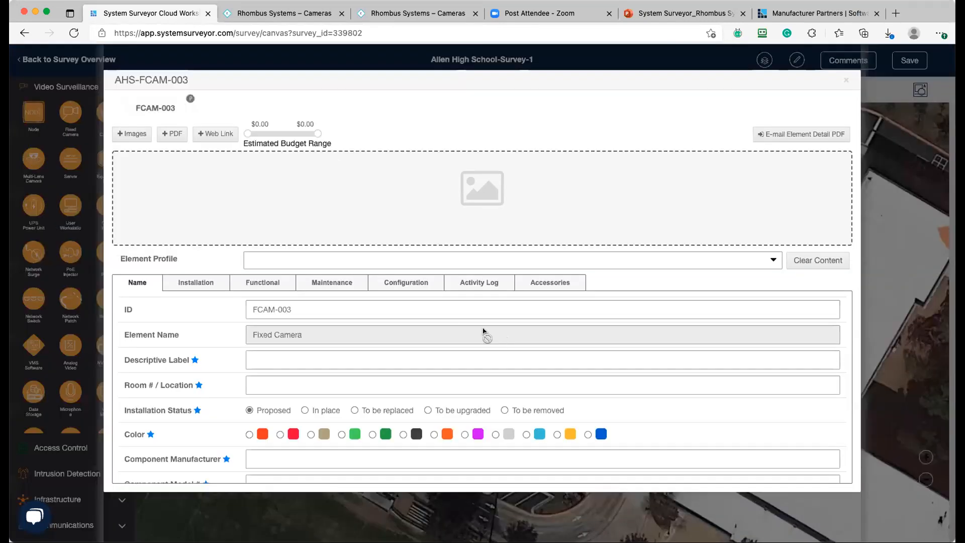
{"action": "left_click", "coordinate": [308, 260]}
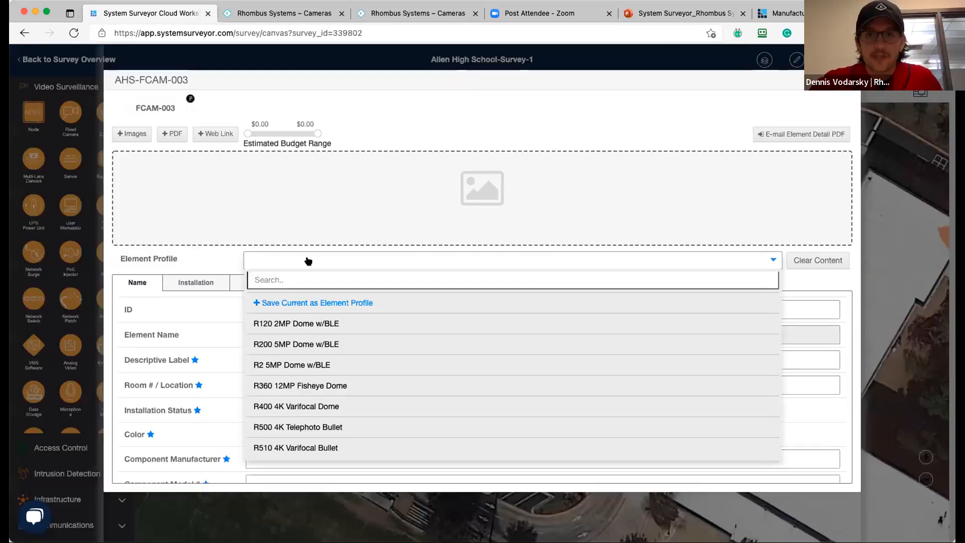
{"action": "left_click", "coordinate": [297, 276]}
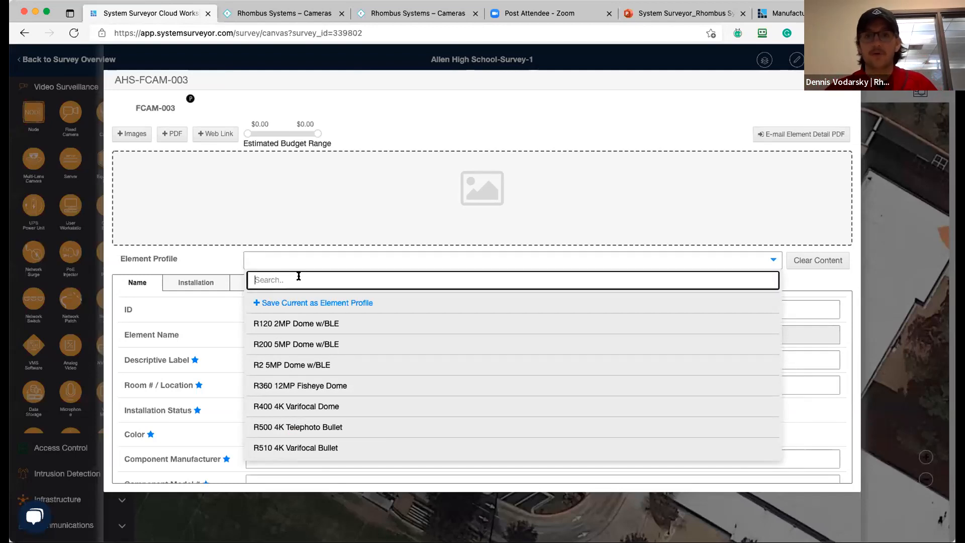
{"action": "type", "text": "r"}
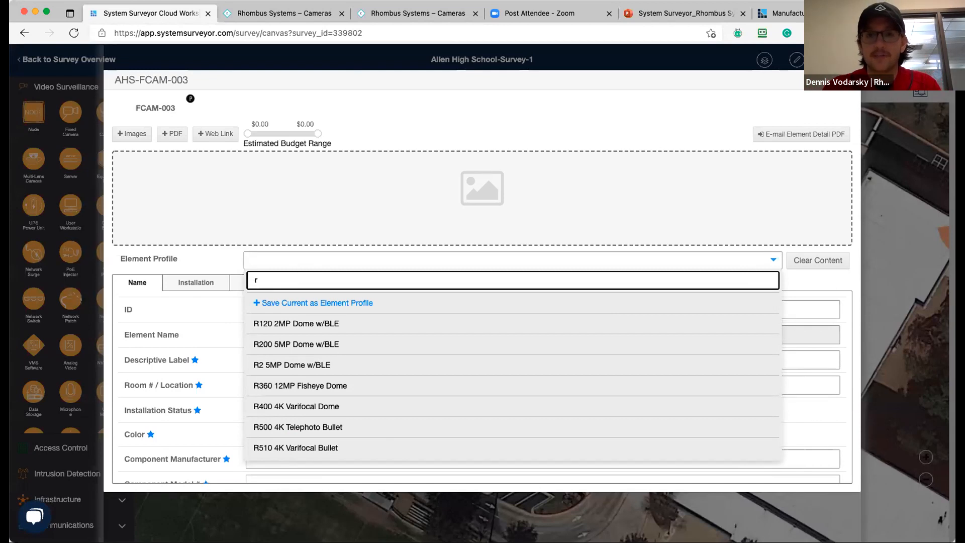
{"action": "type", "text": "4"}
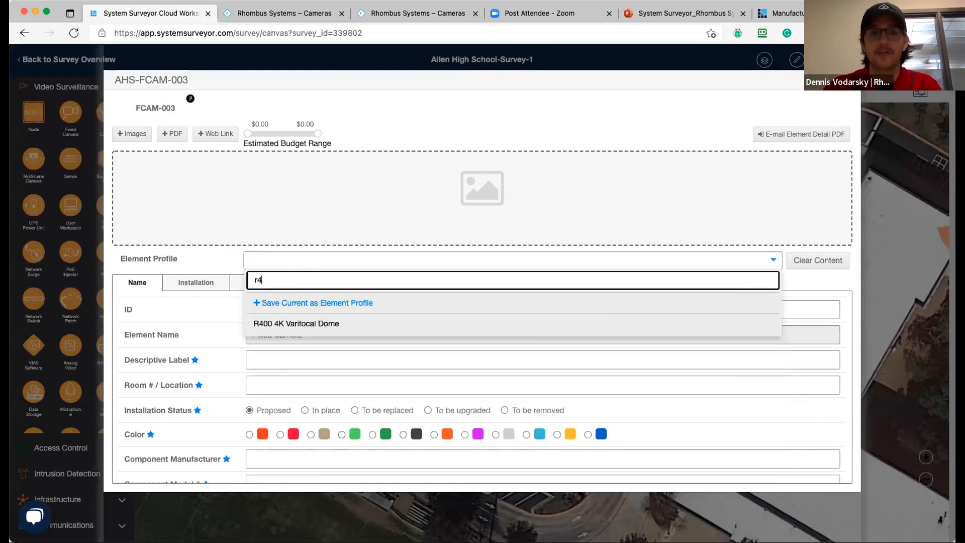
{"action": "left_click", "coordinate": [336, 324]}
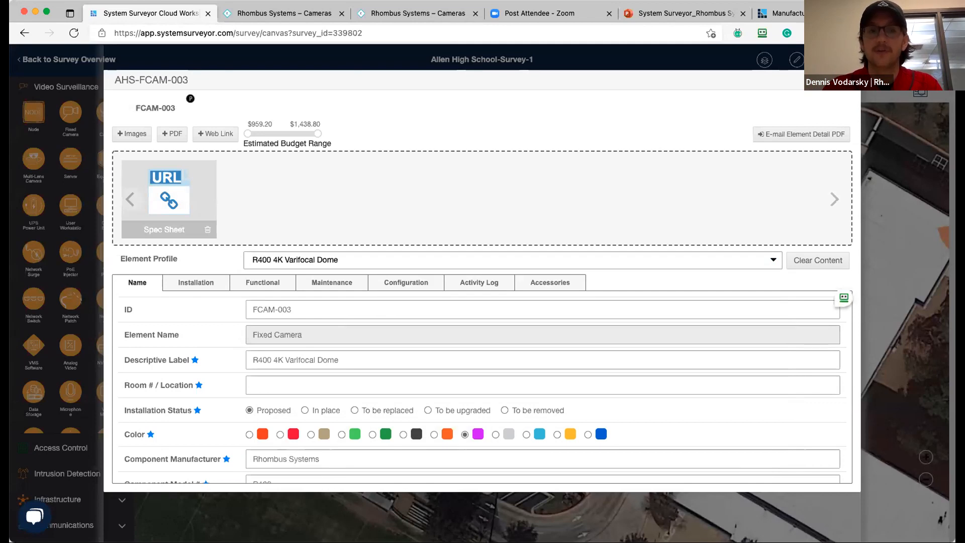
{"action": "key", "text": "Escape"}
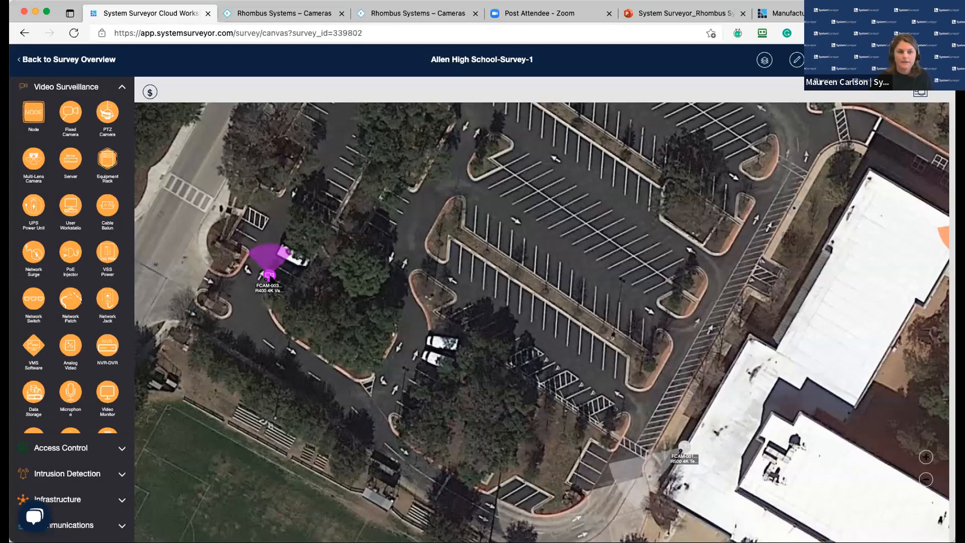
- Aim the entrance camera's 90° coverage southwest across the driveway with a depth of about 24 ft
{"action": "left_click", "coordinate": [270, 276]}
{"action": "left_click", "coordinate": [335, 261]}
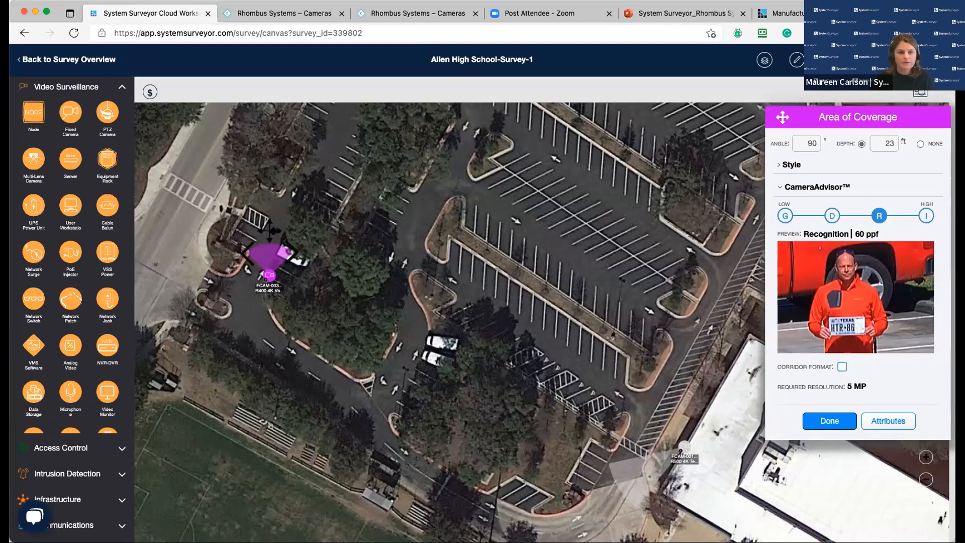
{"action": "left_click_drag", "start_coordinate": [269, 232], "coordinate": [221, 298]}
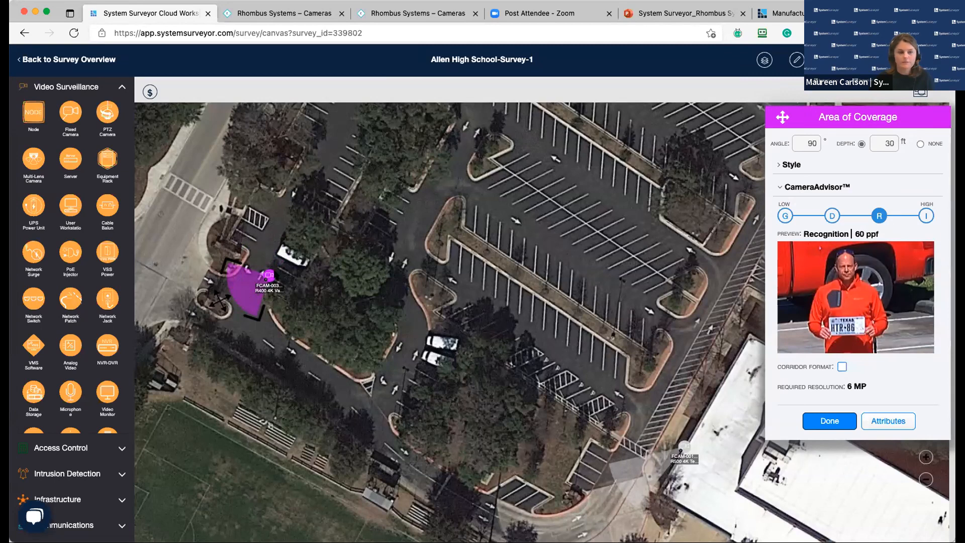
{"action": "left_click_drag", "start_coordinate": [217, 300], "coordinate": [225, 298]}
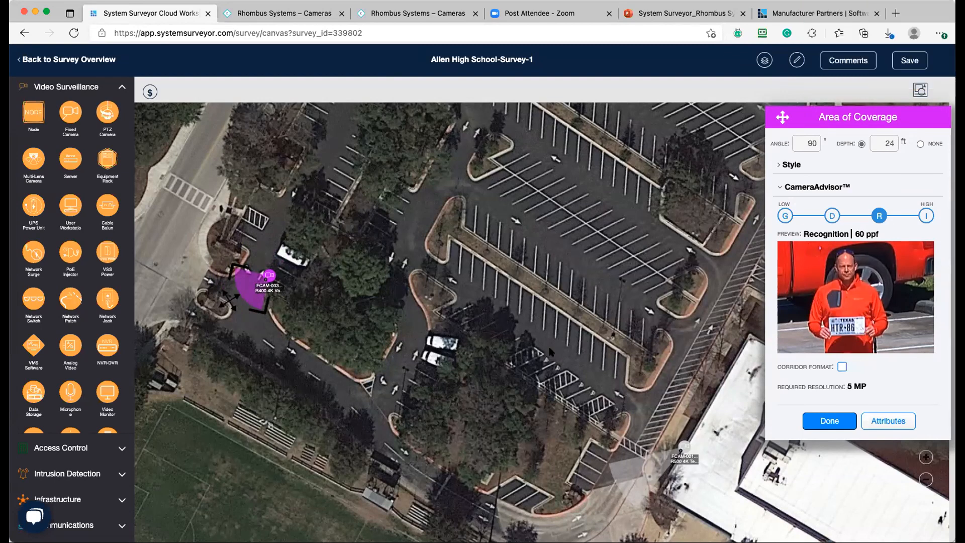
{"action": "left_click", "coordinate": [823, 421]}
- Check the survey's estimated budget range, and leave the survey for the Allen High School site dashboard
{"action": "left_click", "coordinate": [150, 92]}
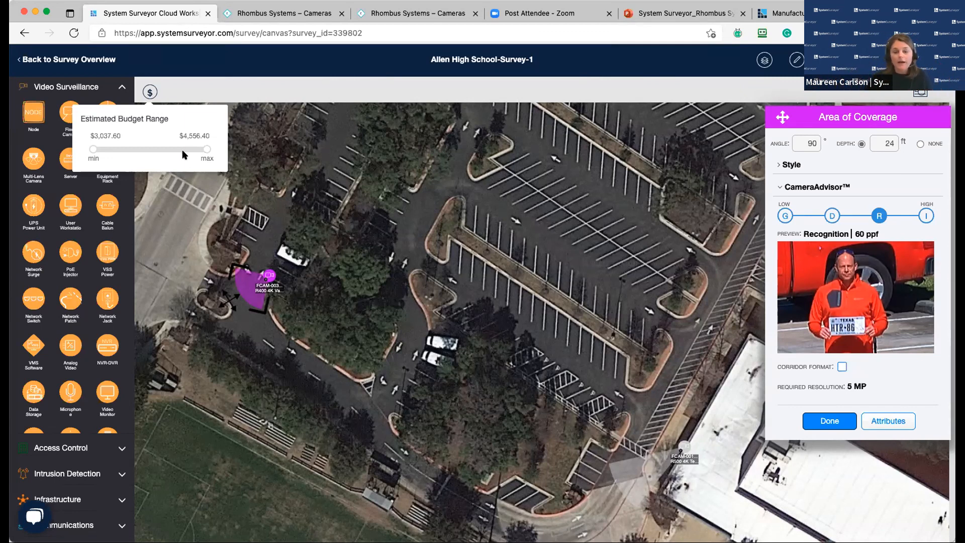
{"action": "left_click", "coordinate": [824, 421]}
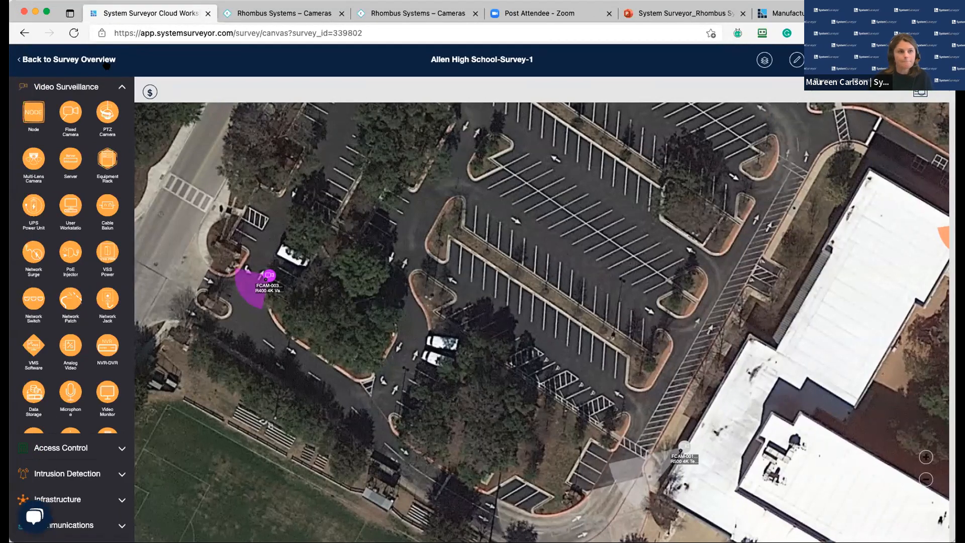
{"action": "left_click", "coordinate": [103, 60]}
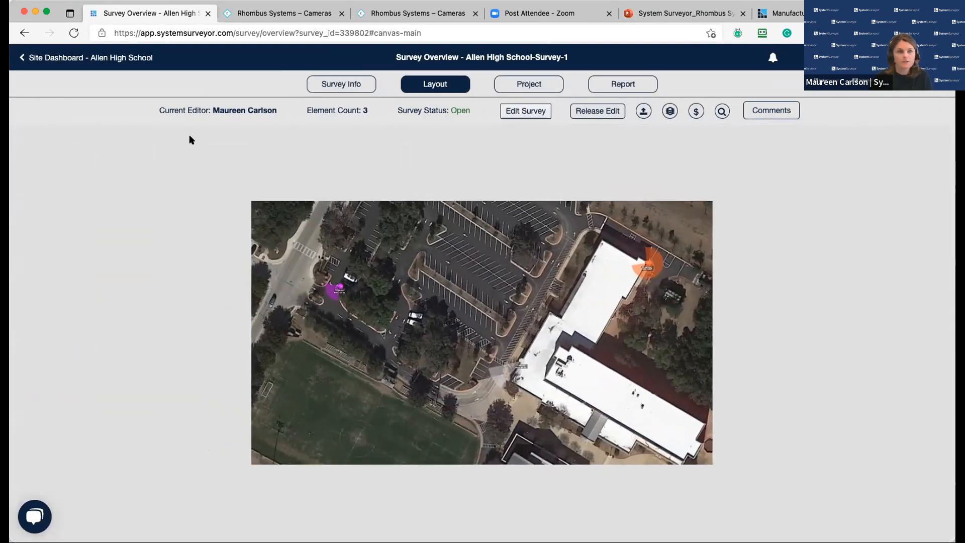
{"action": "left_click", "coordinate": [109, 58]}
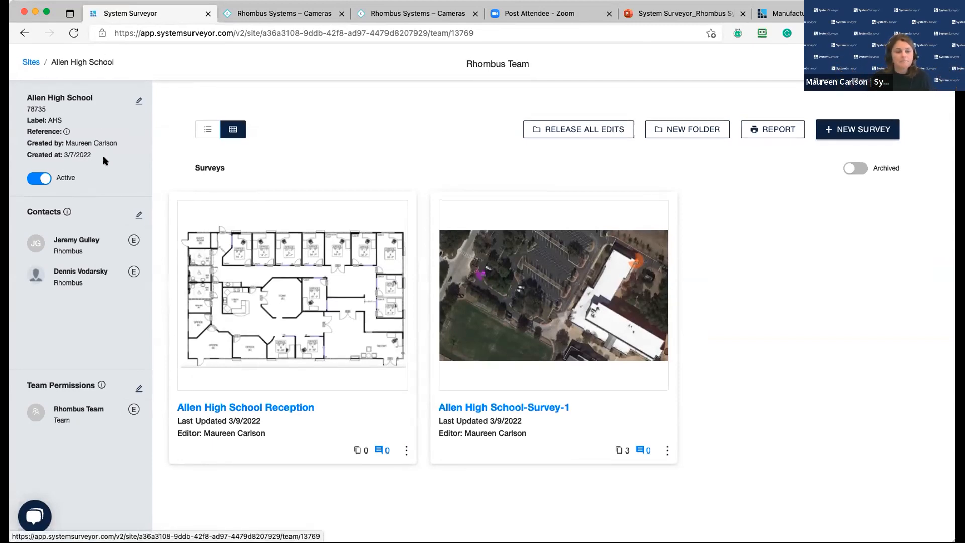
- Open the Allen High School Reception survey for editing after checking its install status and system type layers
{"action": "left_click", "coordinate": [289, 299]}
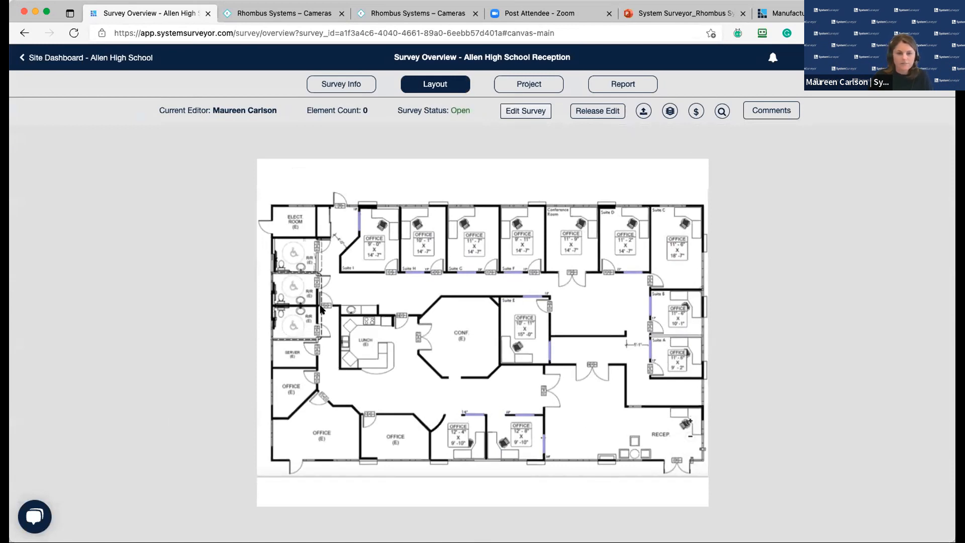
{"action": "left_click", "coordinate": [670, 110]}
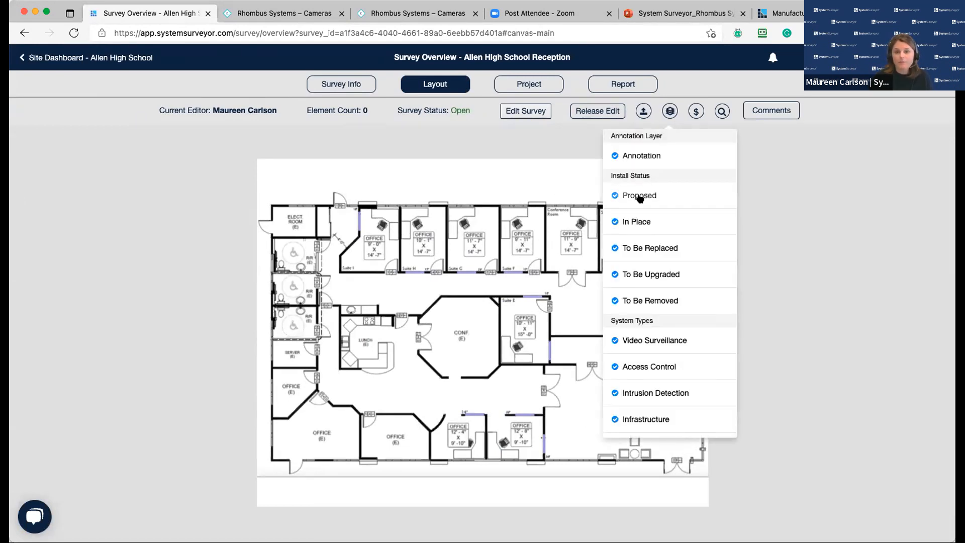
{"action": "left_click", "coordinate": [627, 227]}
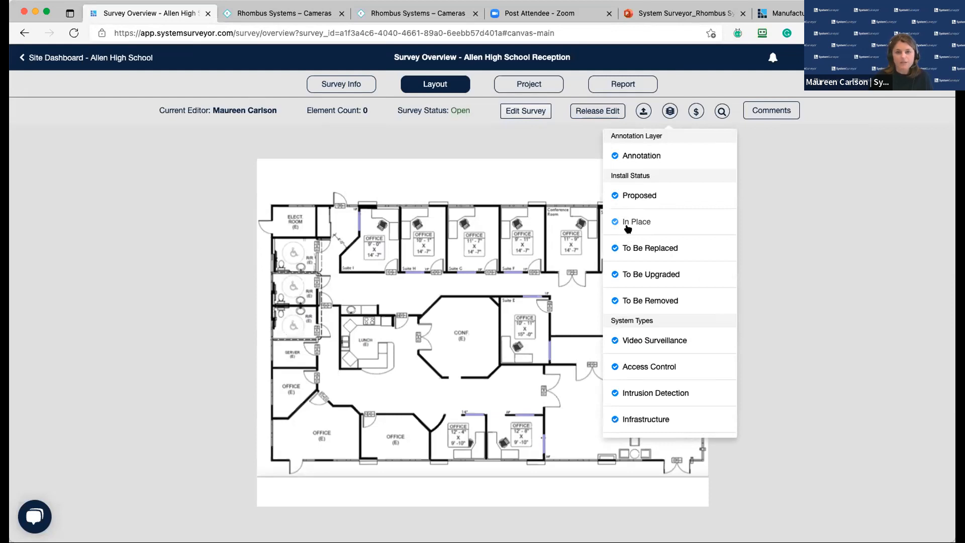
{"action": "left_click", "coordinate": [761, 225]}
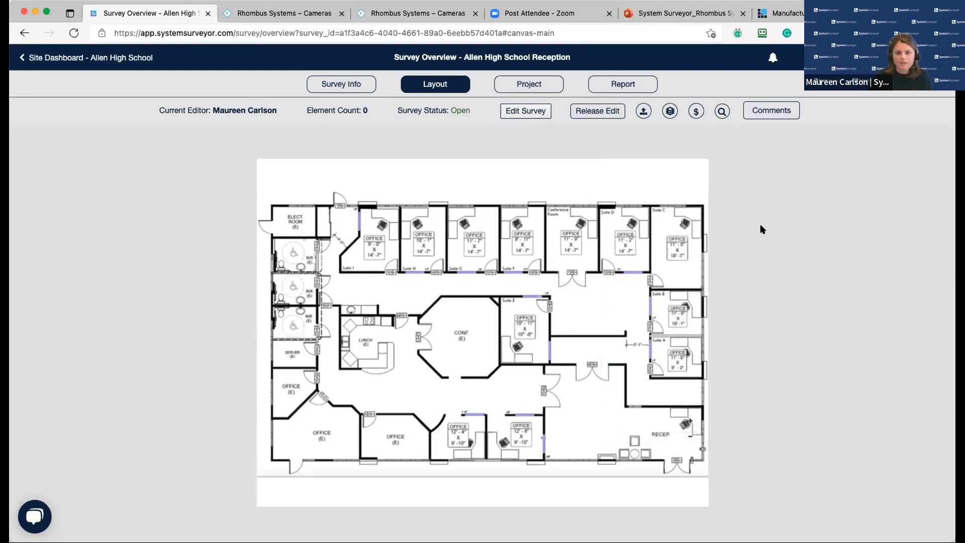
{"action": "left_click", "coordinate": [526, 111]}
{"action": "left_click", "coordinate": [526, 110]}
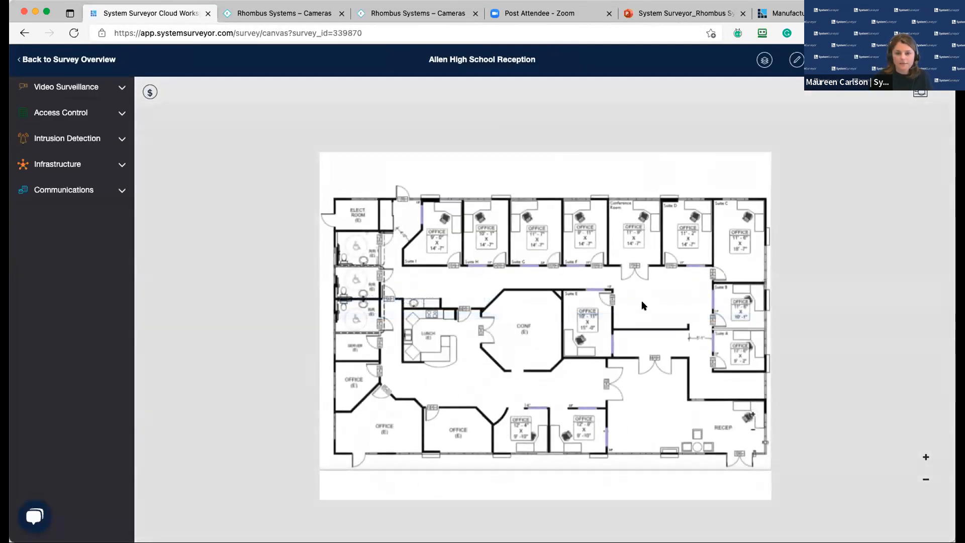
- Place a fixed camera at the open west side of the reception area, facing east
{"action": "left_click_drag", "start_coordinate": [644, 385], "coordinate": [591, 338]}
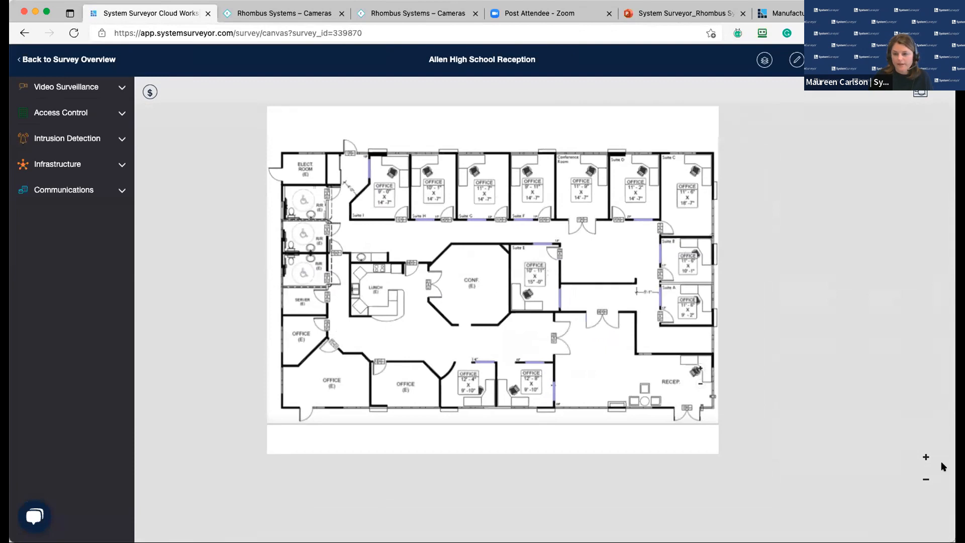
{"action": "left_click", "coordinate": [924, 456]}
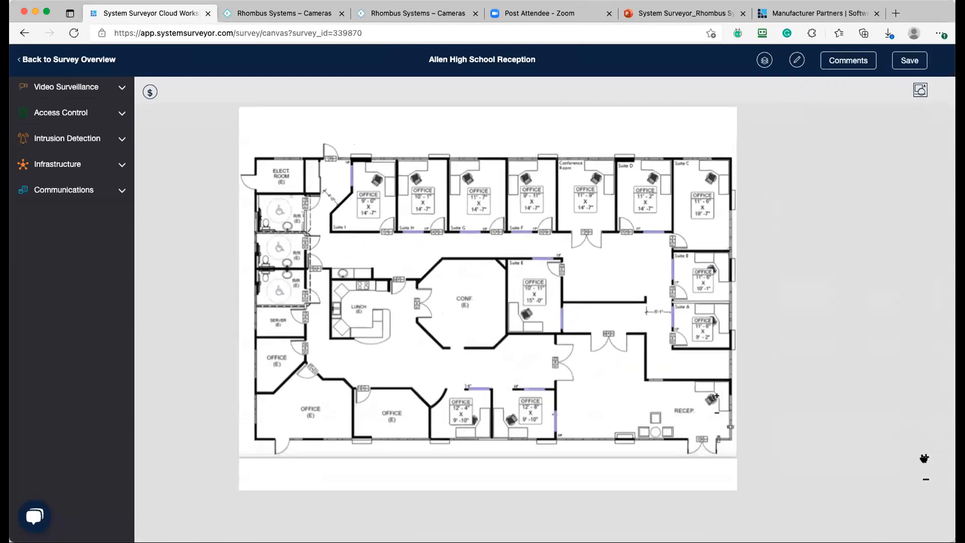
{"action": "left_click", "coordinate": [924, 458]}
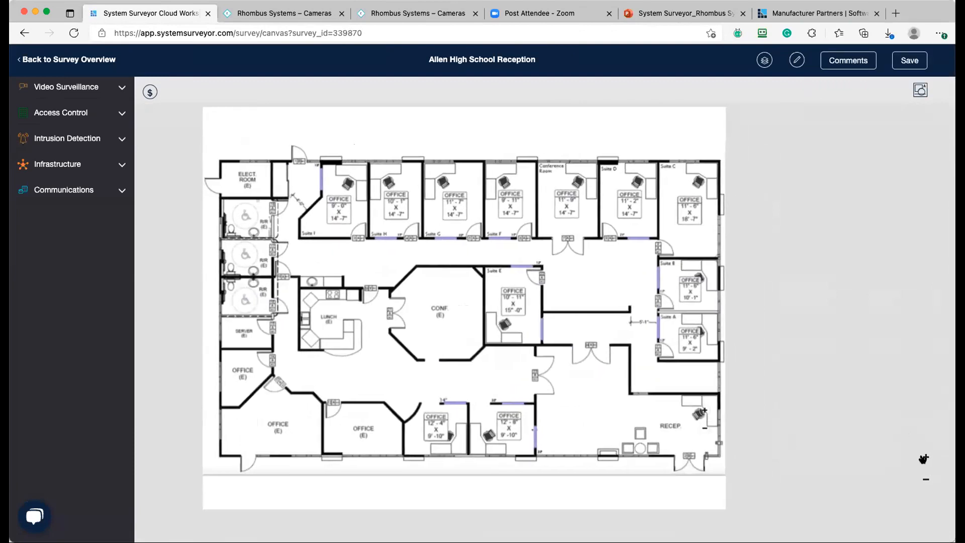
{"action": "left_click", "coordinate": [924, 458]}
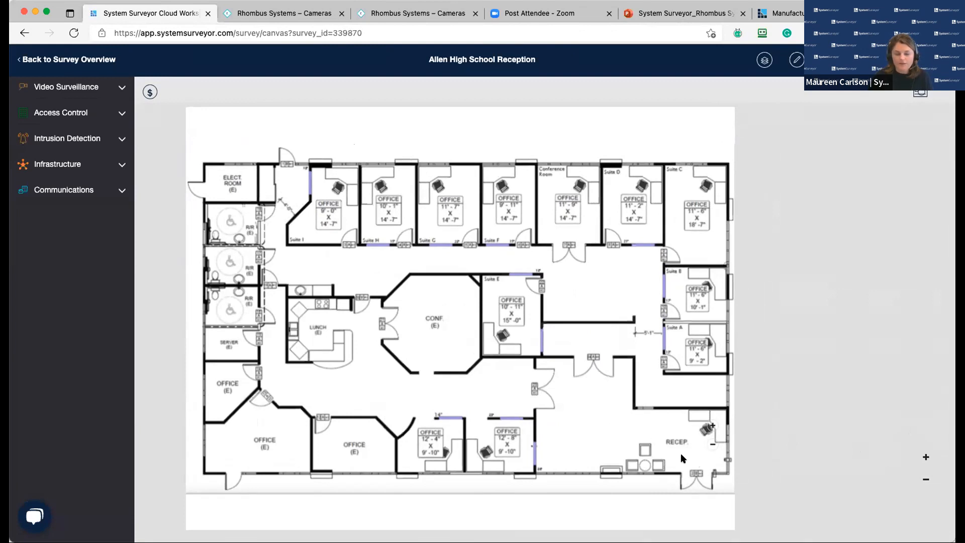
{"action": "left_click", "coordinate": [119, 88]}
{"action": "left_click_drag", "start_coordinate": [71, 113], "coordinate": [631, 404]}
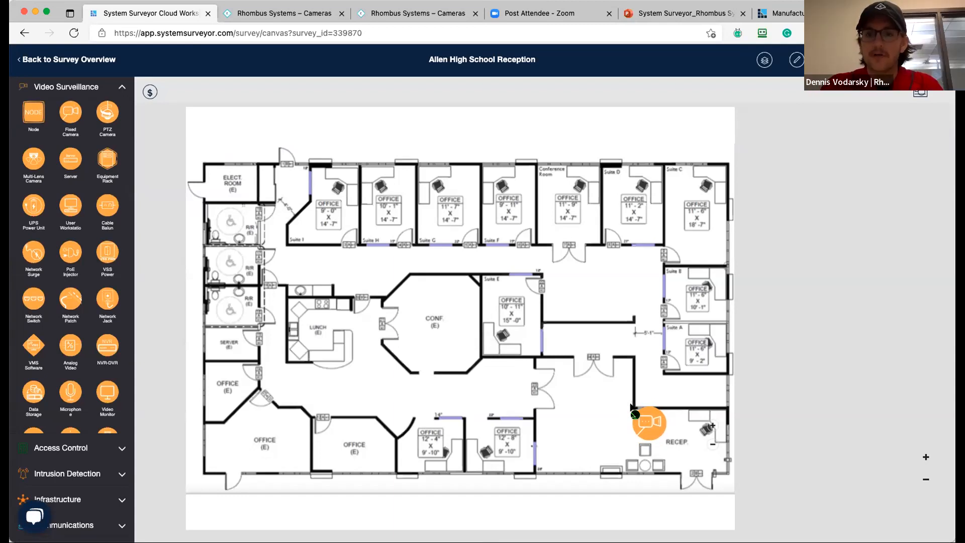
{"action": "mouse_move", "coordinate": [631, 405]}
{"action": "left_mouse_down"}
{"action": "mouse_move", "coordinate": [699, 411]}
{"action": "mouse_move", "coordinate": [618, 407]}
{"action": "left_mouse_up"}
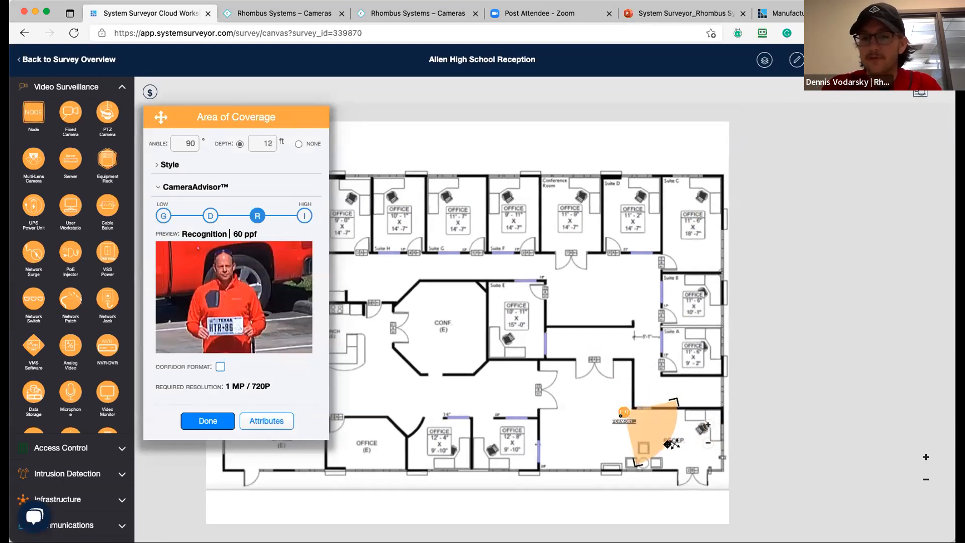
- Shape the reception camera's coverage to about 72° and 15 ft deep, with Identification quality
{"action": "left_click_drag", "start_coordinate": [674, 401], "coordinate": [681, 411]}
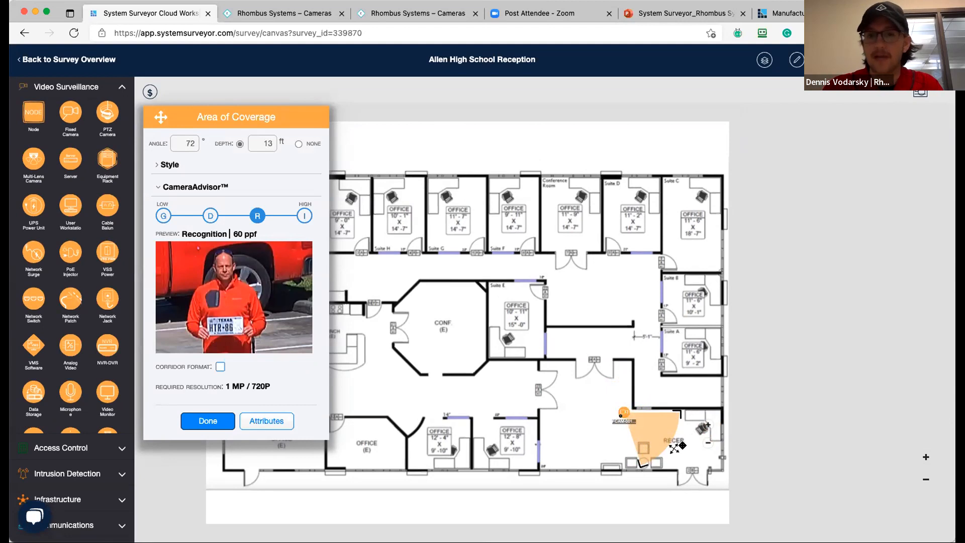
{"action": "left_click_drag", "start_coordinate": [675, 448], "coordinate": [681, 450]}
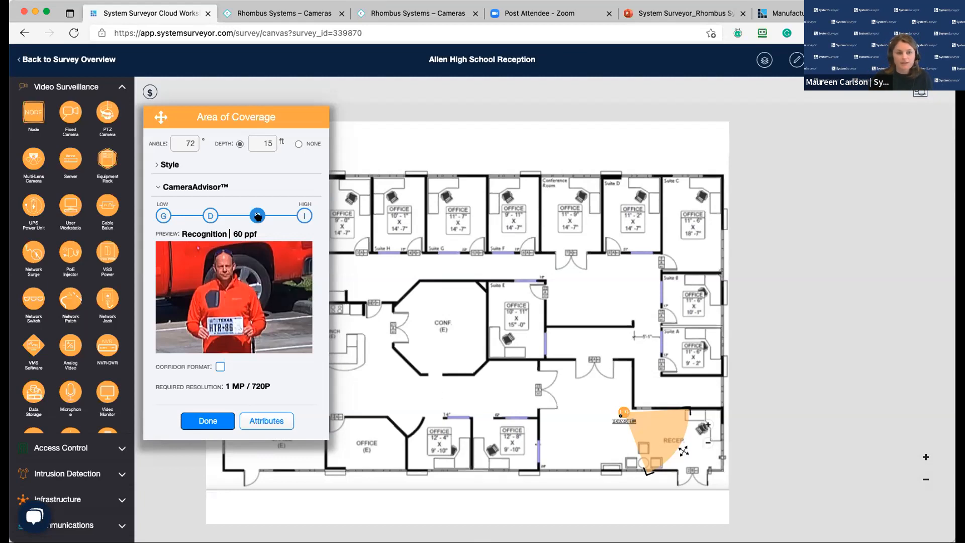
{"action": "left_click", "coordinate": [304, 216]}
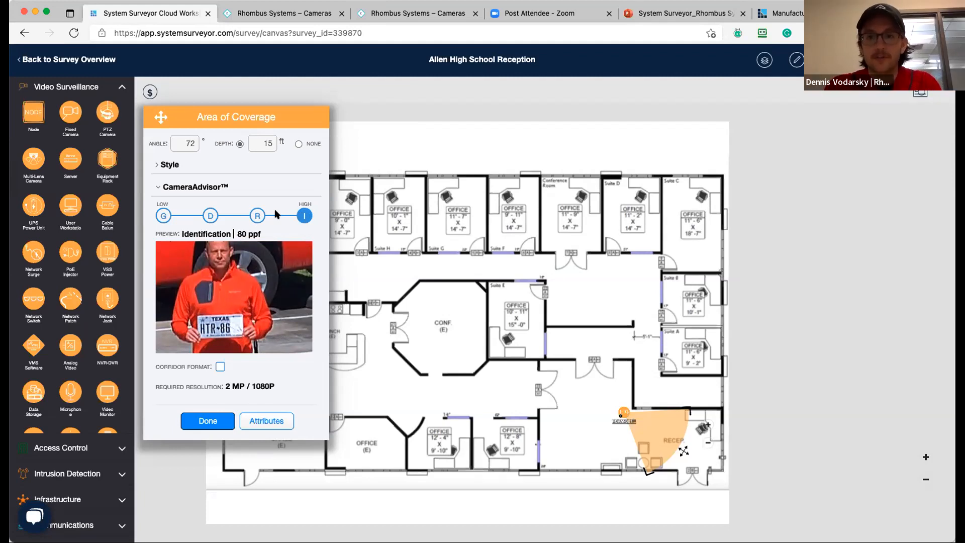
- Assign the R120 2MP Dome w/BLE element profile to the reception camera
{"action": "left_click", "coordinate": [280, 421]}
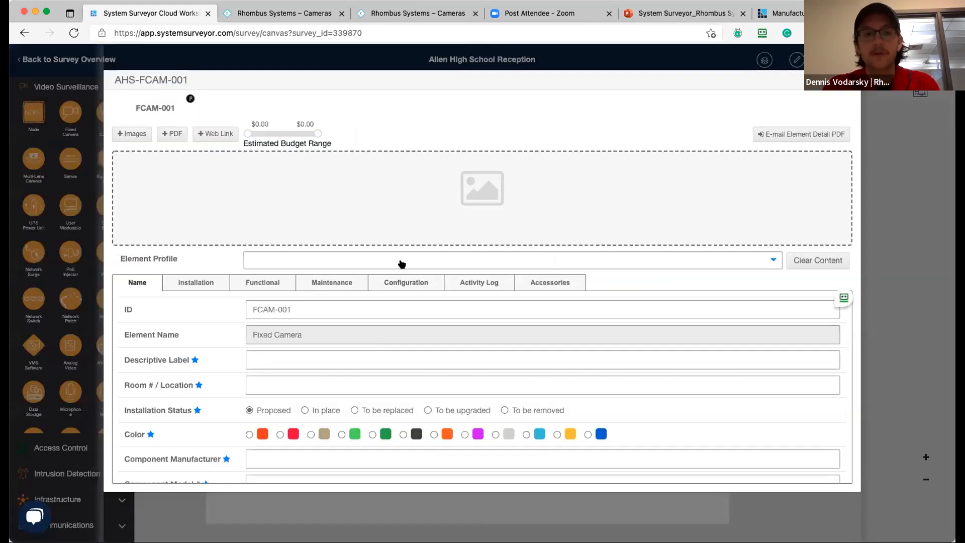
{"action": "left_click", "coordinate": [401, 264]}
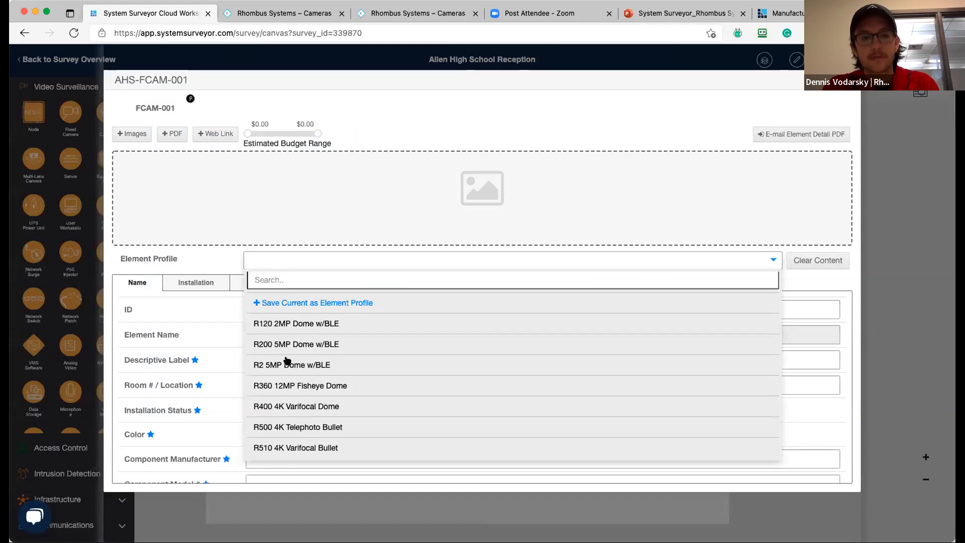
{"action": "left_click", "coordinate": [322, 323]}
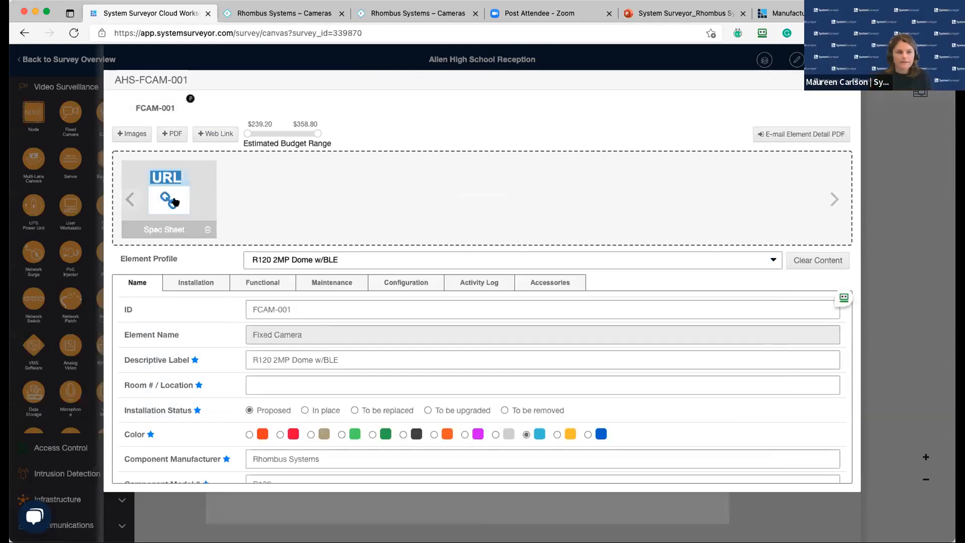
- View the R120's linked spec sheet, and set the reception camera's color to dark green in its attributes
{"action": "left_click", "coordinate": [175, 202]}
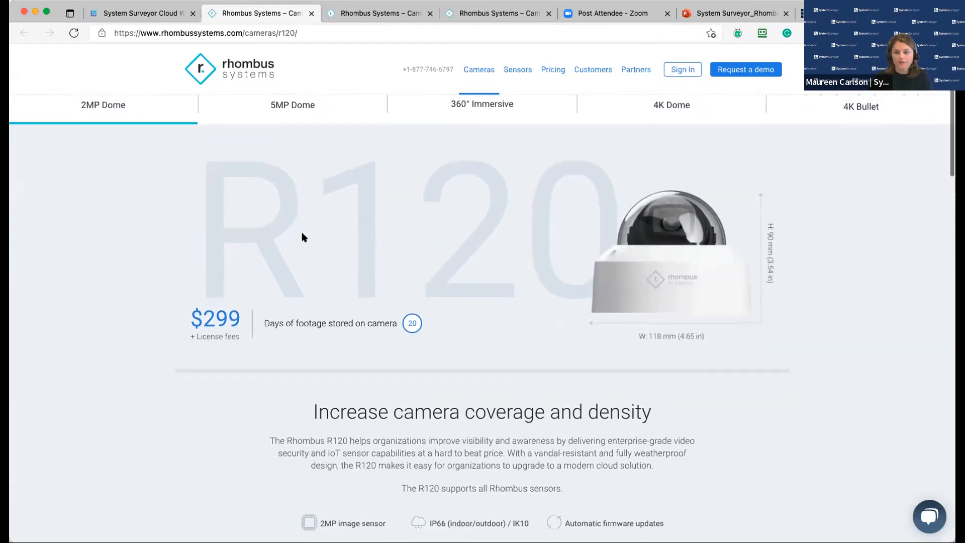
{"action": "left_click", "coordinate": [172, 13]}
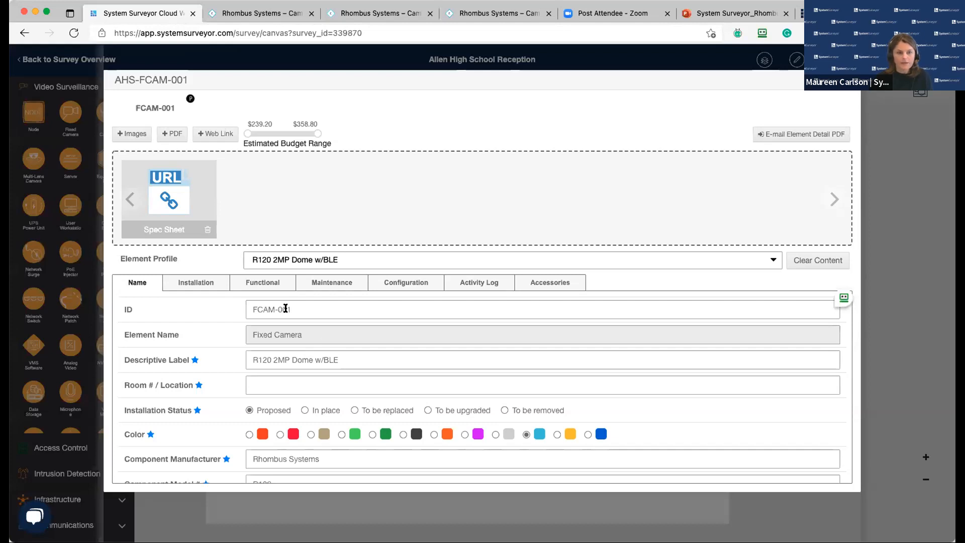
{"action": "scroll", "coordinate": [340, 340], "scroll_direction": "down", "scroll_amount": 2}
{"action": "scroll", "coordinate": [340, 339], "scroll_direction": "up", "scroll_amount": 2}
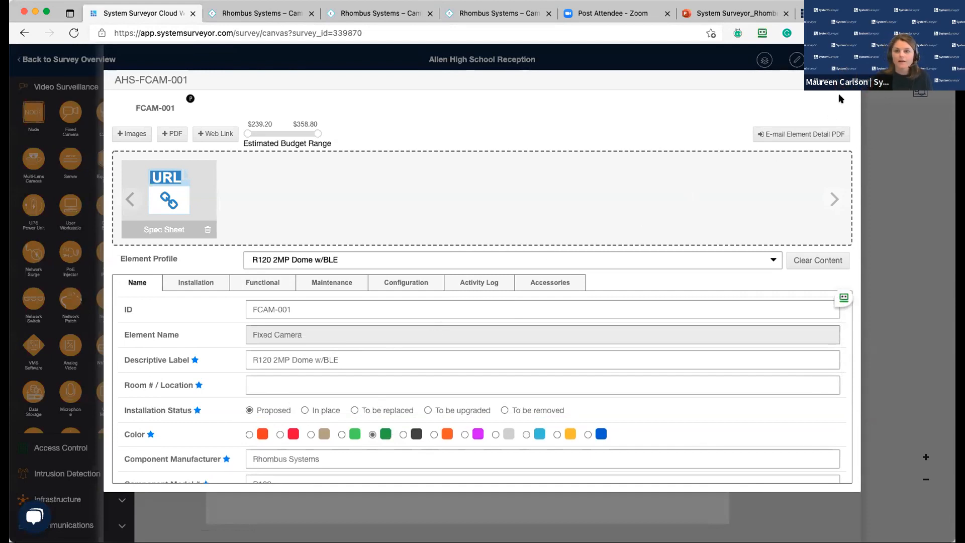
{"action": "left_click", "coordinate": [849, 80]}
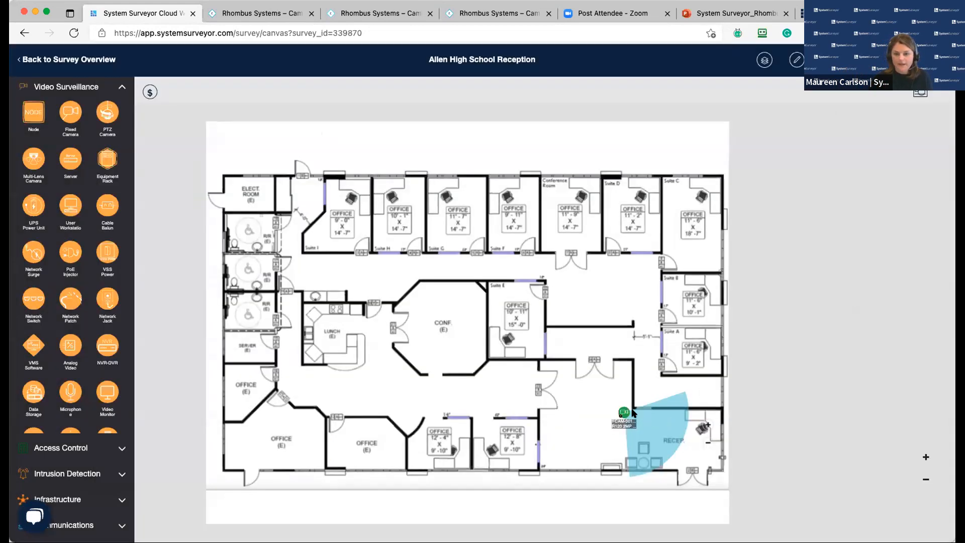
- Check the reception camera's coverage settings with the R120 profile applied
{"action": "left_click", "coordinate": [661, 409]}
{"action": "left_click", "coordinate": [685, 398]}
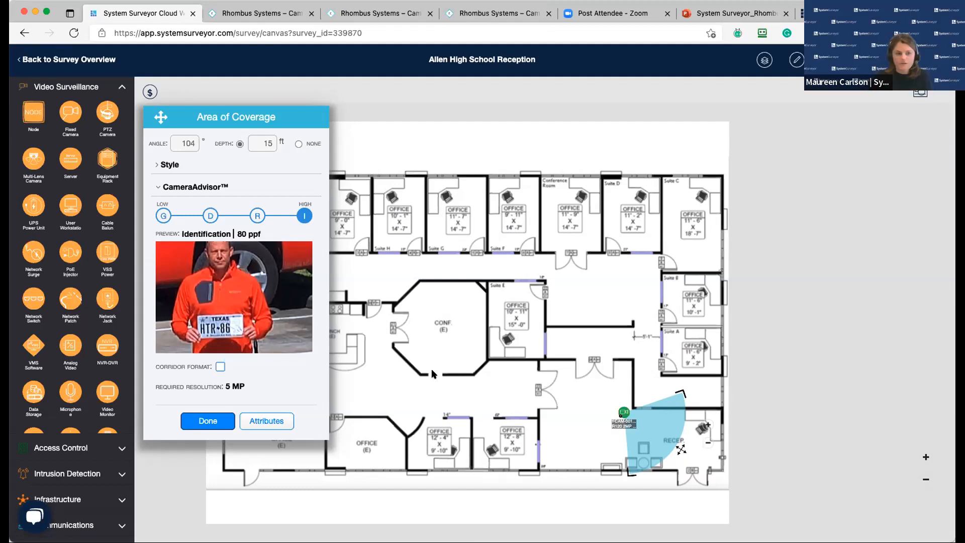
{"action": "left_click", "coordinate": [213, 417]}
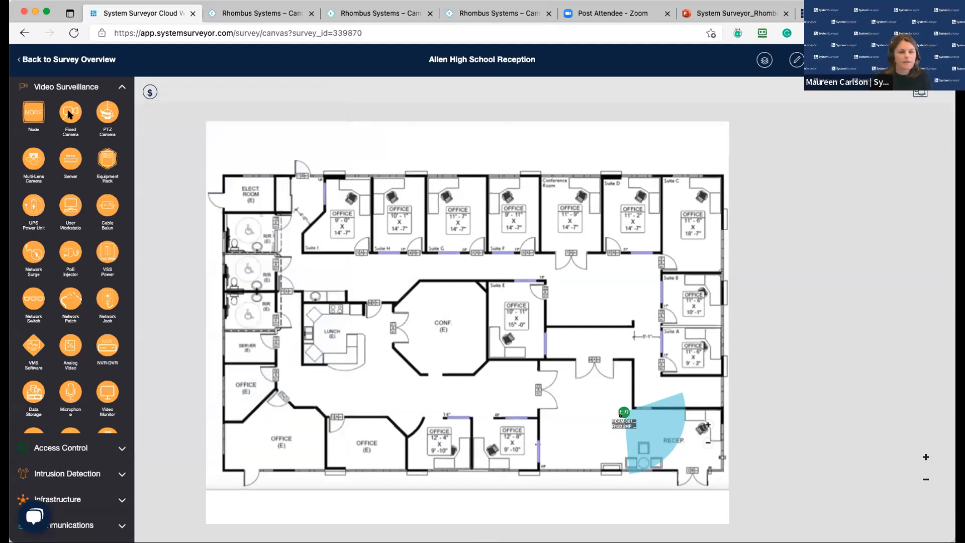
- Place a second fixed camera northwest of the reception camera, and assign it the R120 2MP Dome w/BLE profile
{"action": "left_click_drag", "start_coordinate": [70, 114], "coordinate": [570, 389]}
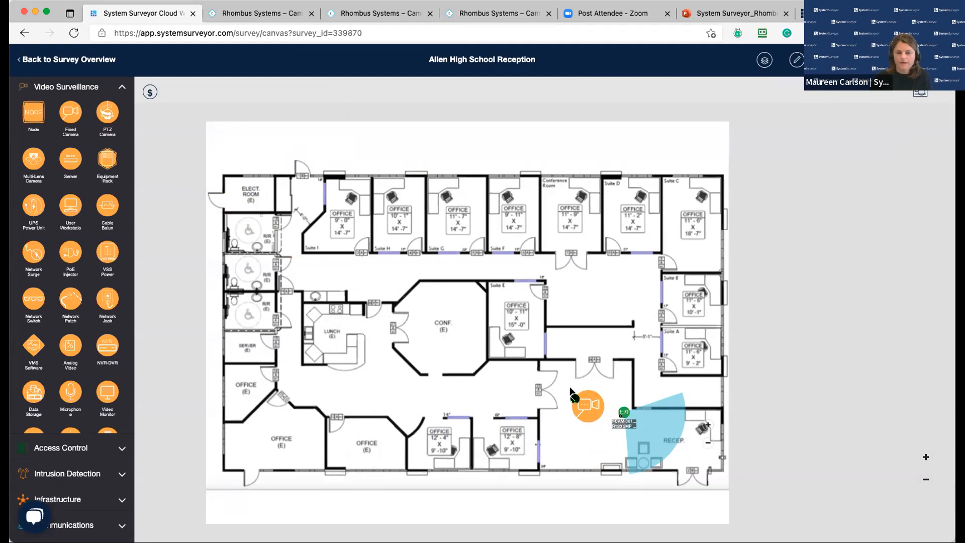
{"action": "left_click_drag", "start_coordinate": [570, 388], "coordinate": [581, 394]}
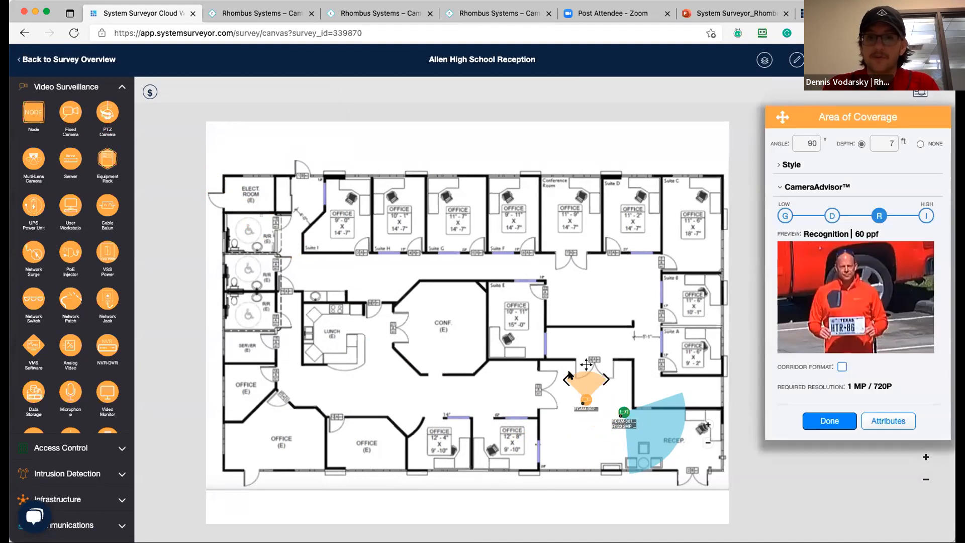
{"action": "left_click", "coordinate": [888, 421]}
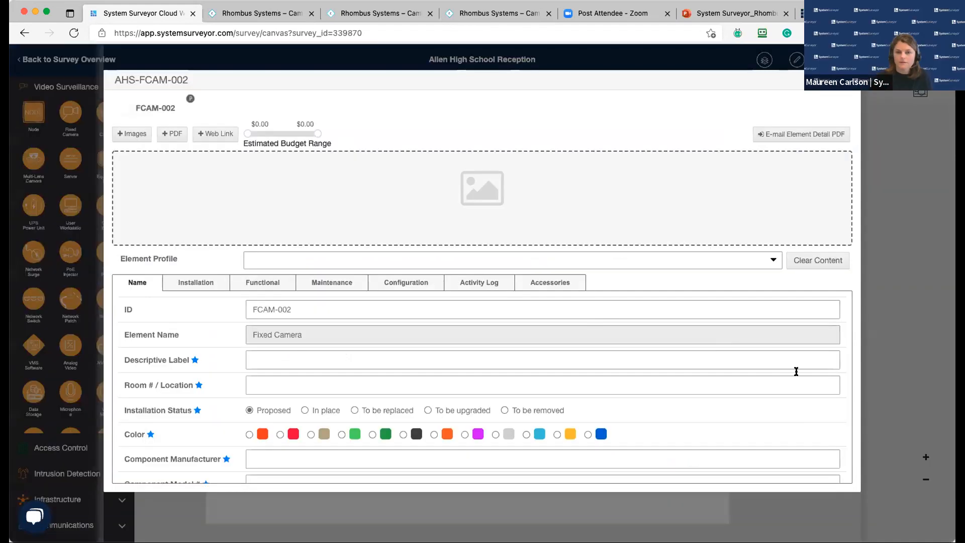
{"action": "left_click", "coordinate": [385, 261]}
{"action": "left_click", "coordinate": [313, 322]}
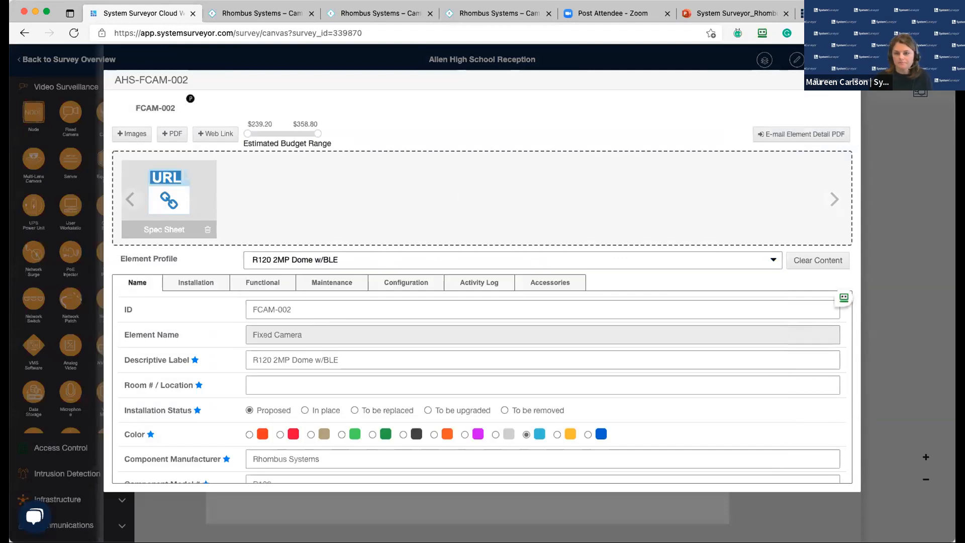
{"action": "left_click", "coordinate": [849, 81]}
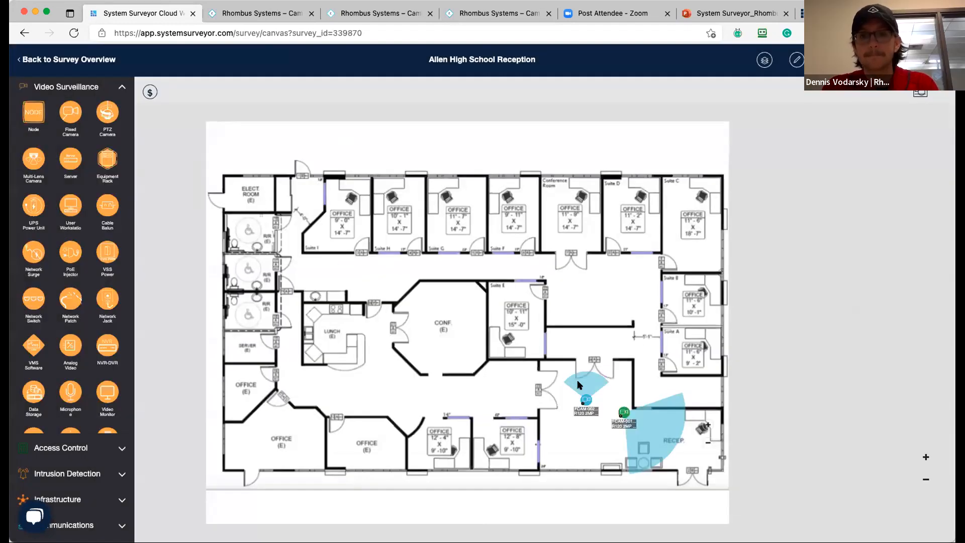
- Aim the second camera's coverage northwest toward both double doors with a depth of about 10 ft, and shift the camera slightly east
{"action": "left_click", "coordinate": [587, 400]}
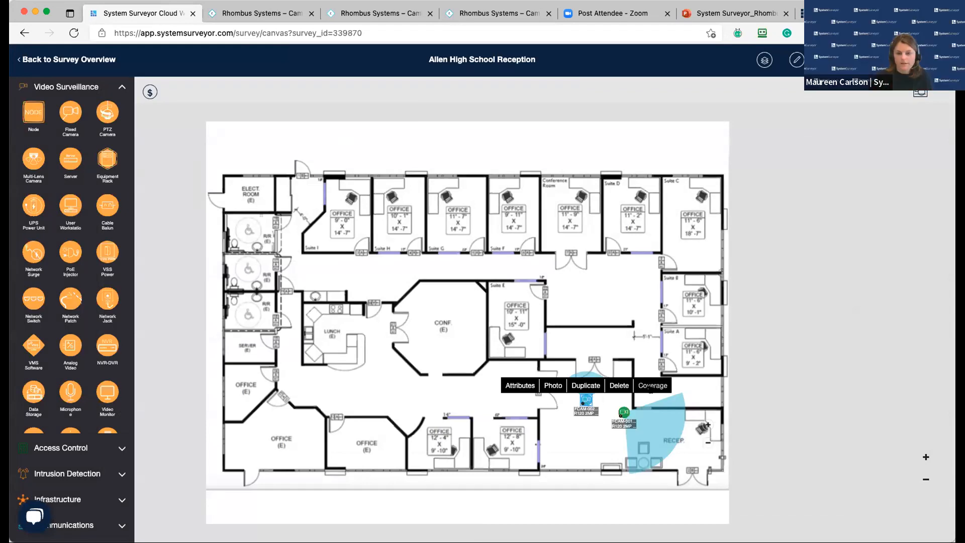
{"action": "left_click", "coordinate": [651, 385]}
{"action": "left_click_drag", "start_coordinate": [586, 358], "coordinate": [550, 368]}
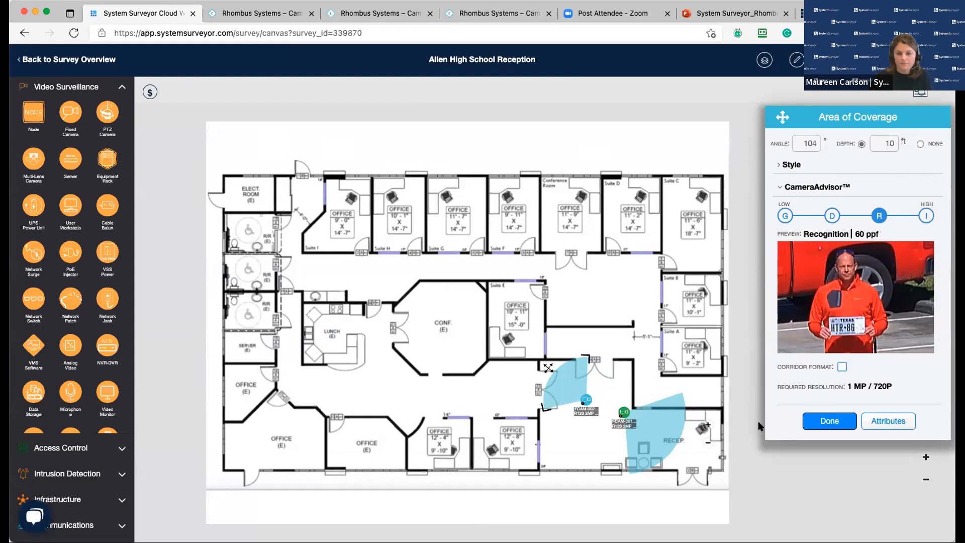
{"action": "left_click", "coordinate": [827, 422]}
{"action": "left_click_drag", "start_coordinate": [592, 405], "coordinate": [604, 408]}
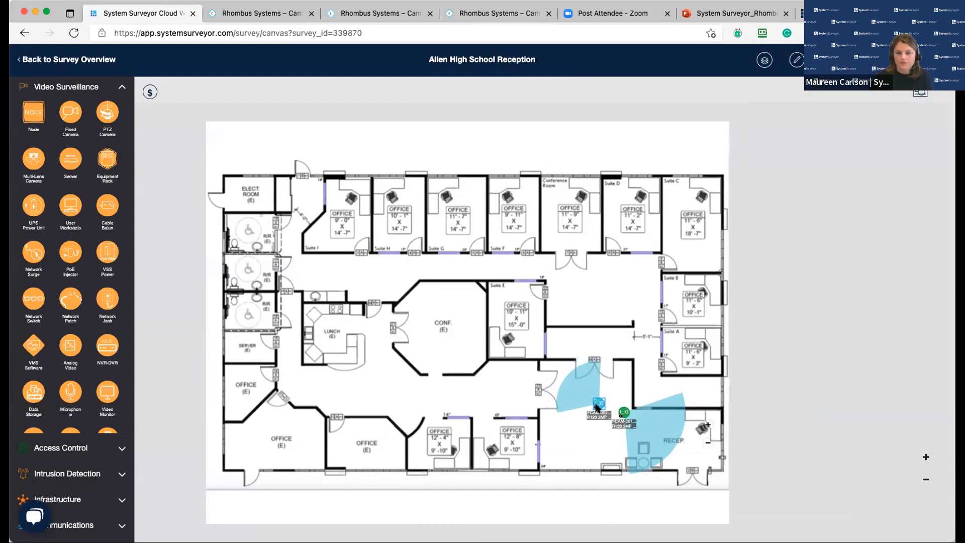
{"action": "left_click", "coordinate": [600, 404]}
{"action": "left_click", "coordinate": [666, 391]}
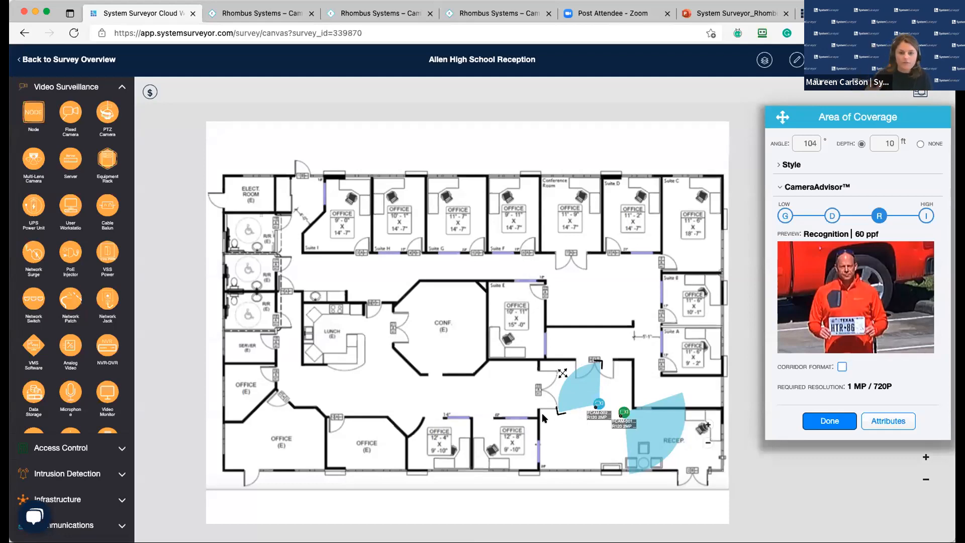
- Place a third fixed camera in the corridor south of the conference room, with 90° coverage about 10 ft deep facing east
{"action": "scroll", "coordinate": [542, 415], "scroll_direction": "down", "scroll_amount": 2}
{"action": "scroll", "coordinate": [571, 411], "scroll_direction": "up", "scroll_amount": 3}
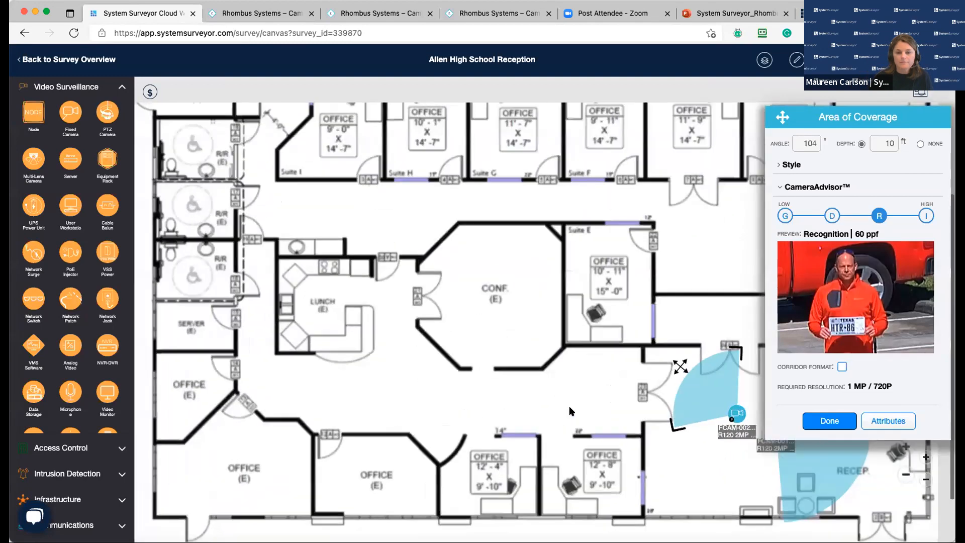
{"action": "scroll", "coordinate": [571, 411], "scroll_direction": "down", "scroll_amount": 2}
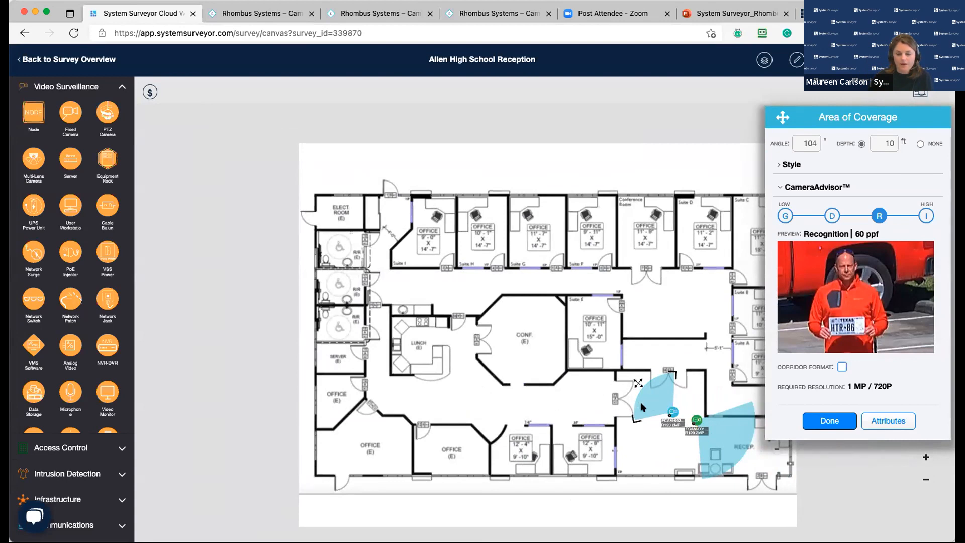
{"action": "left_click_drag", "start_coordinate": [70, 112], "coordinate": [586, 398]}
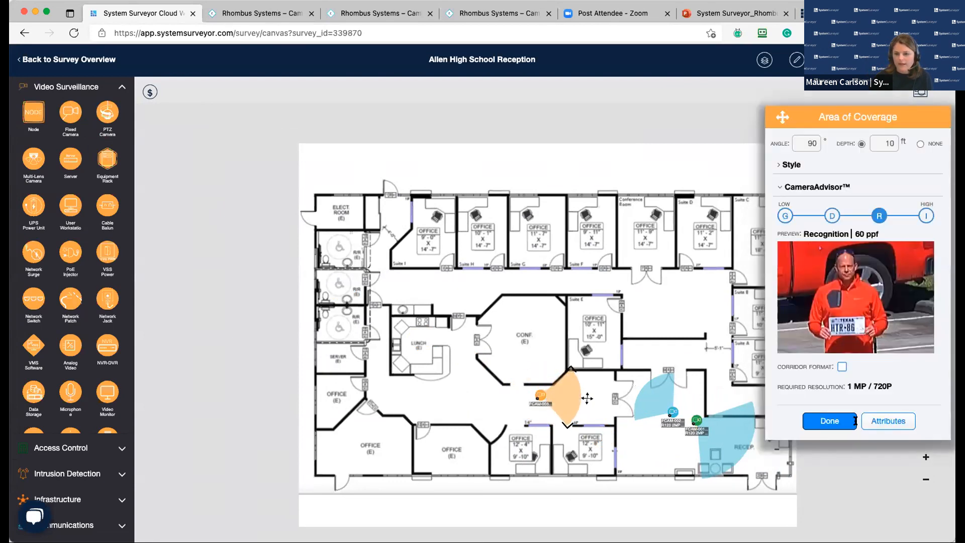
- Assign the R200 5MP Dome w/BLE element profile to the third camera in the corridor
{"action": "left_click", "coordinate": [872, 421]}
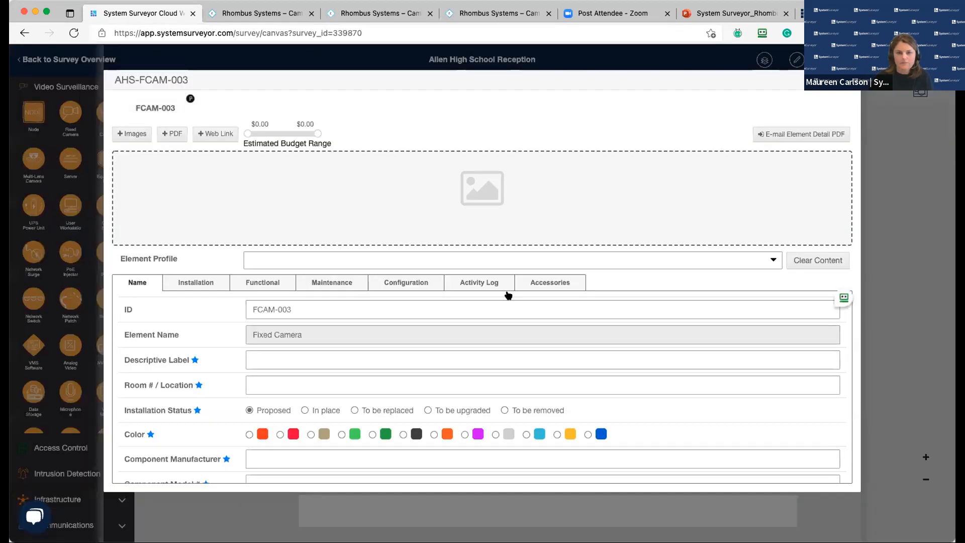
{"action": "left_click", "coordinate": [496, 266]}
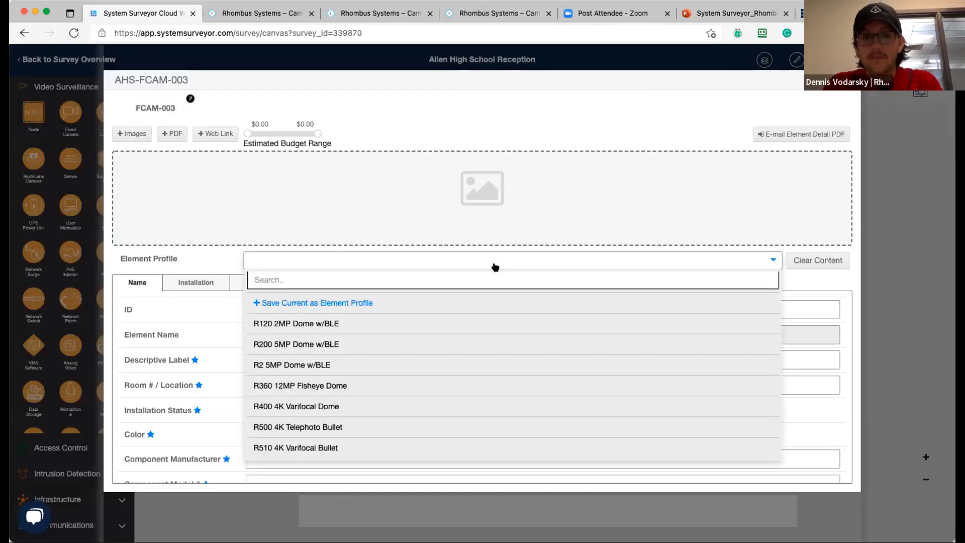
{"action": "left_click", "coordinate": [303, 344]}
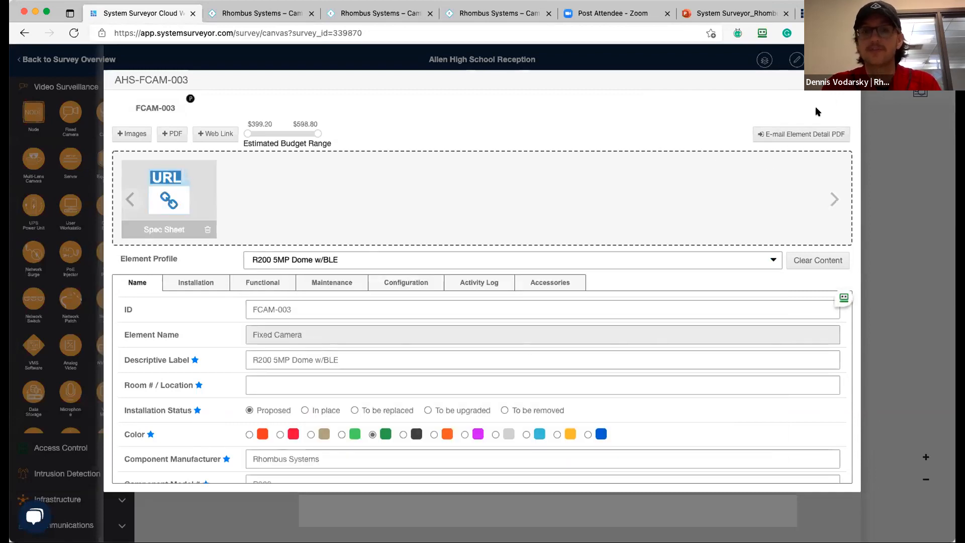
- Check the linked R200 spec sheet, then return to the survey and close the third camera's attributes
{"action": "left_click", "coordinate": [199, 215]}
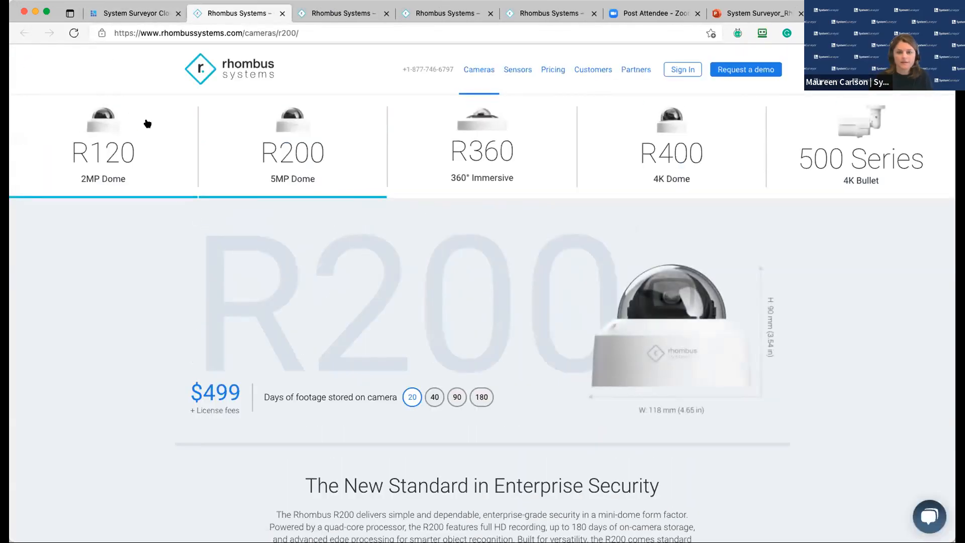
{"action": "left_click", "coordinate": [138, 15]}
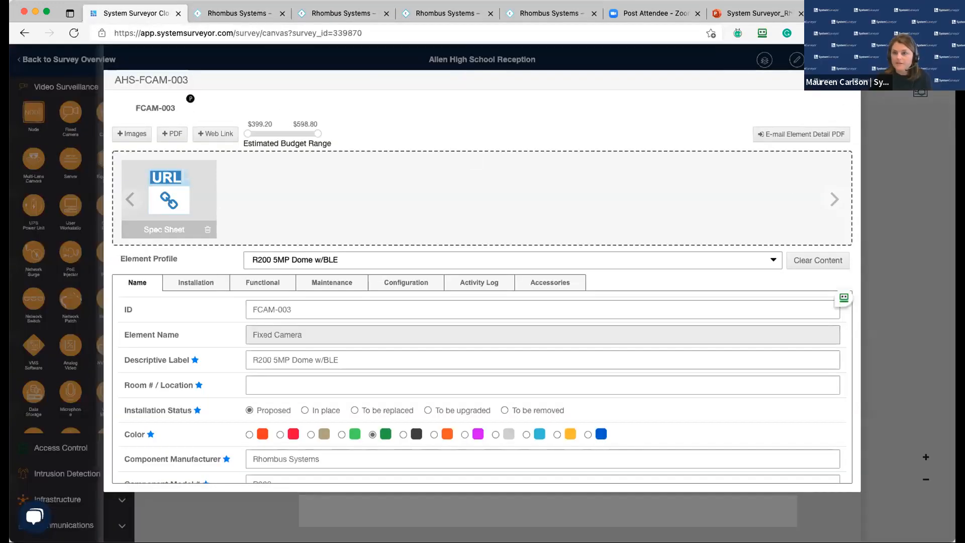
{"action": "left_click", "coordinate": [849, 80]}
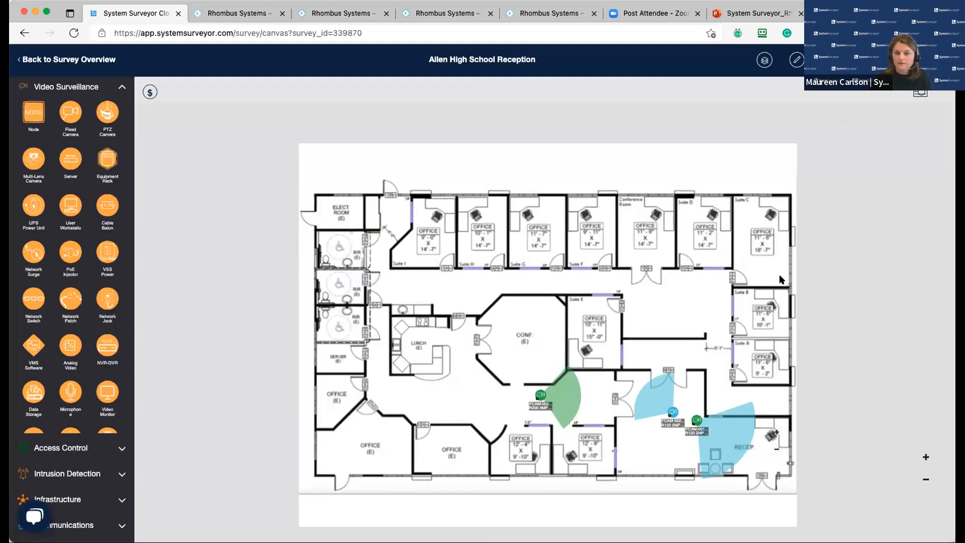
- Shift the third camera slightly west in the corridor and enlarge its east-facing coverage to about 104° and 16 ft deep
{"action": "left_click", "coordinate": [542, 397]}
{"action": "left_click_drag", "start_coordinate": [542, 398], "coordinate": [593, 399]}
{"action": "left_click", "coordinate": [584, 386]}
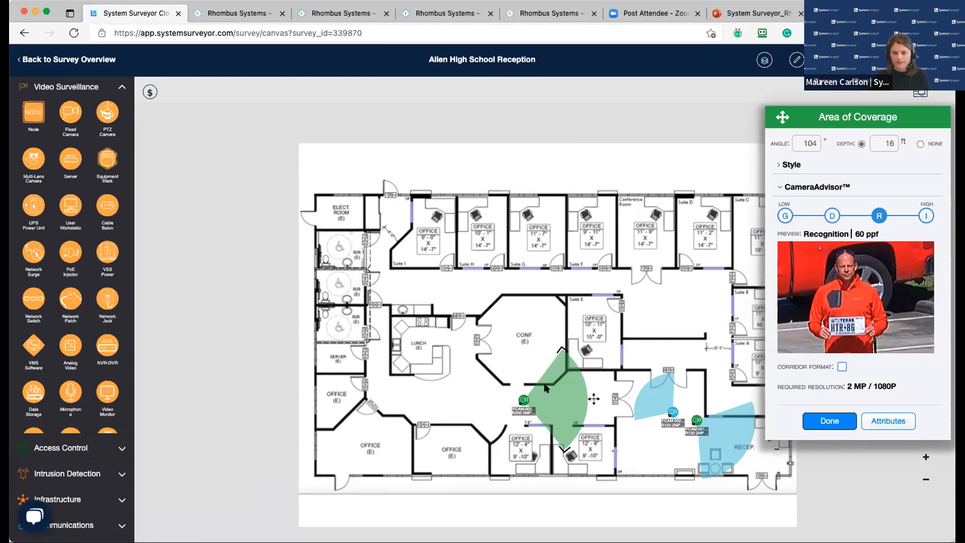
{"action": "left_click", "coordinate": [837, 420]}
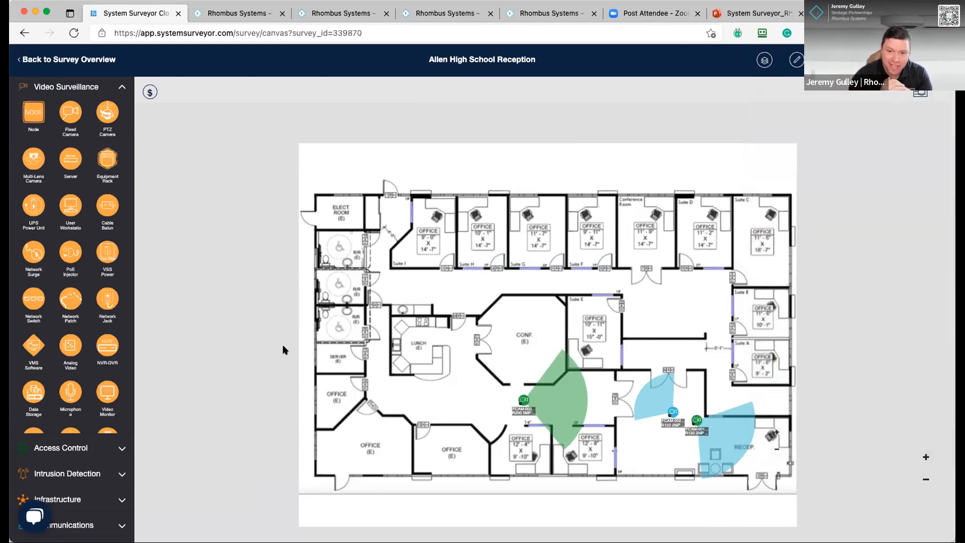
- Review the available Infrastructure elements and the survey's view options for install status, system types and AOC mode
{"action": "left_click", "coordinate": [92, 88]}
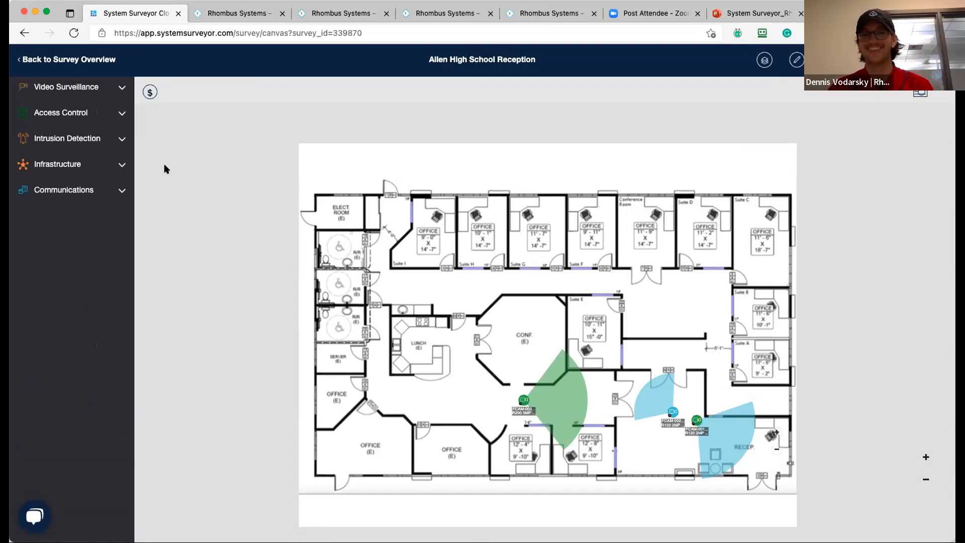
{"action": "left_click", "coordinate": [96, 170]}
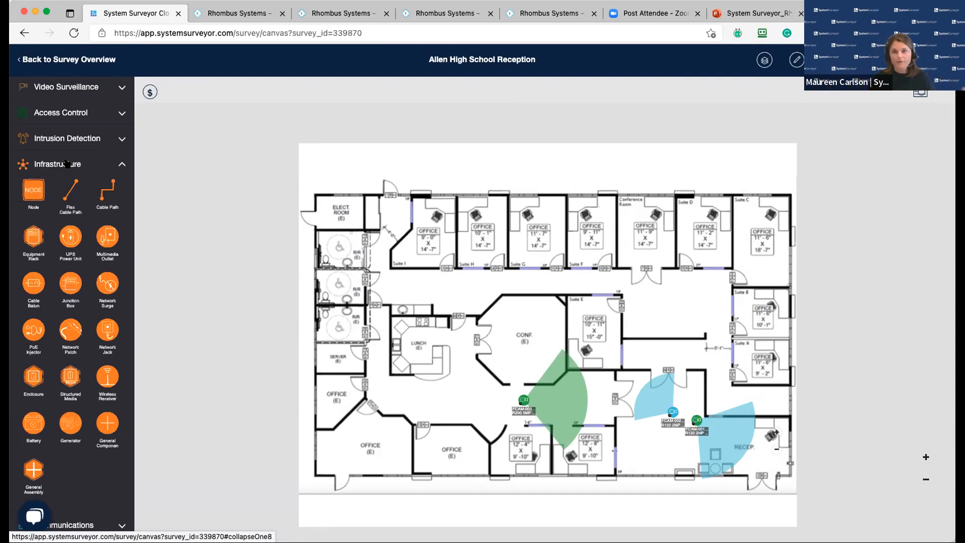
{"action": "left_click", "coordinate": [765, 61]}
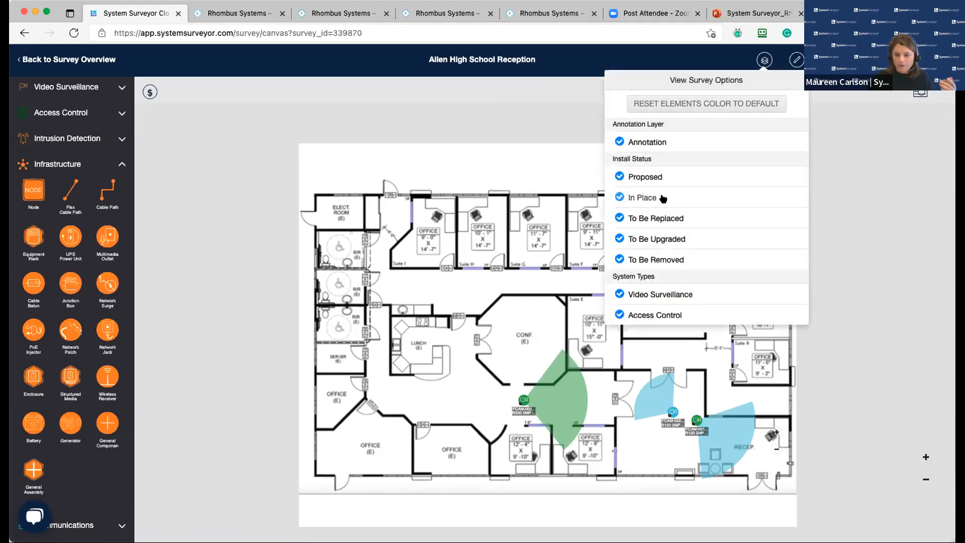
{"action": "scroll", "coordinate": [673, 259], "scroll_direction": "down", "scroll_amount": 3}
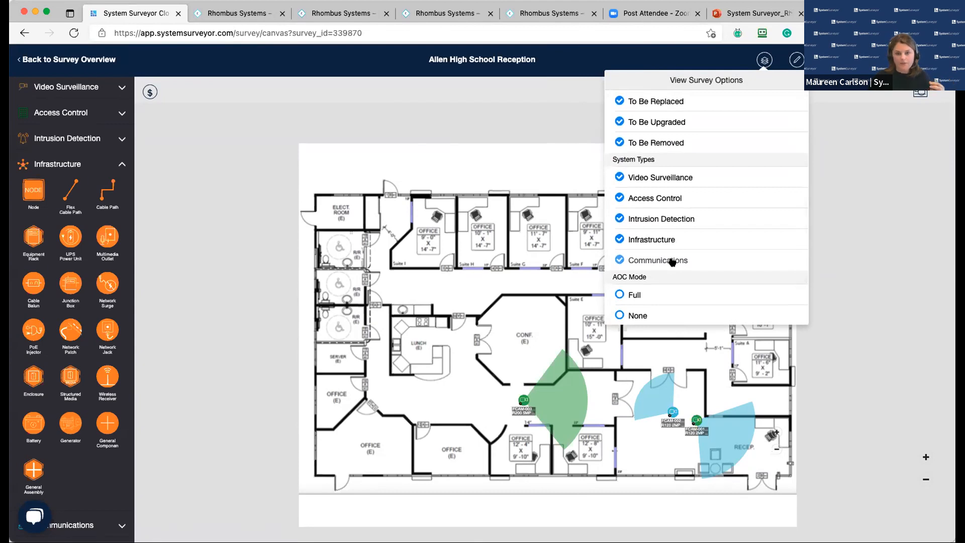
{"action": "scroll", "coordinate": [672, 262], "scroll_direction": "down", "scroll_amount": 2}
{"action": "scroll", "coordinate": [672, 261], "scroll_direction": "up", "scroll_amount": 3}
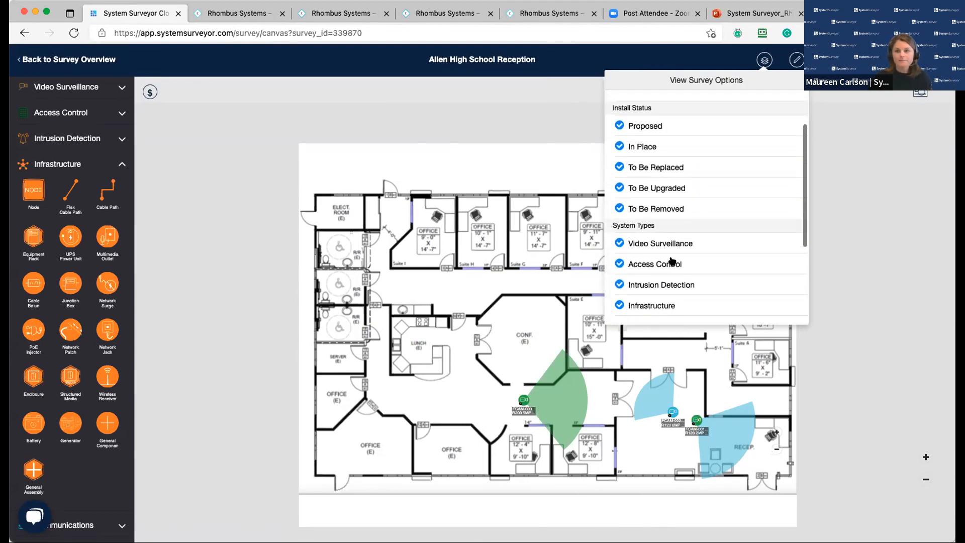
{"action": "left_click", "coordinate": [842, 176]}
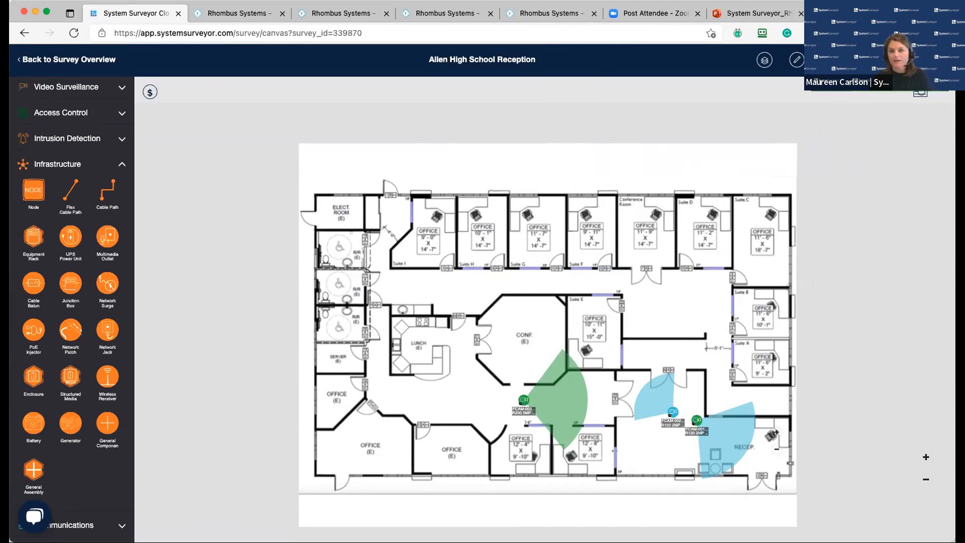
- Post a survey comment mentioning a team member with the text "fcam in the right spt", and hide the comments
{"action": "left_click", "coordinate": [861, 60]}
{"action": "left_click", "coordinate": [682, 113]}
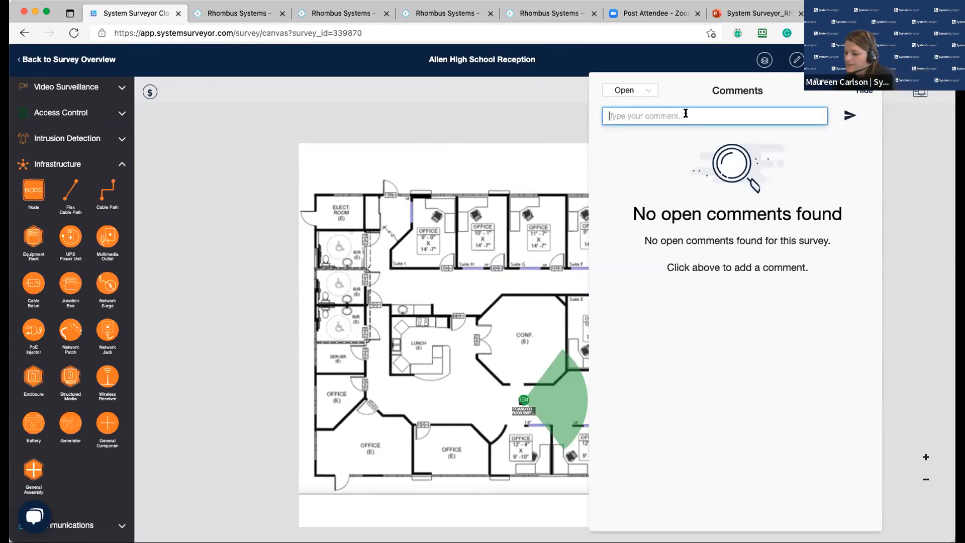
{"action": "type", "text": "@"}
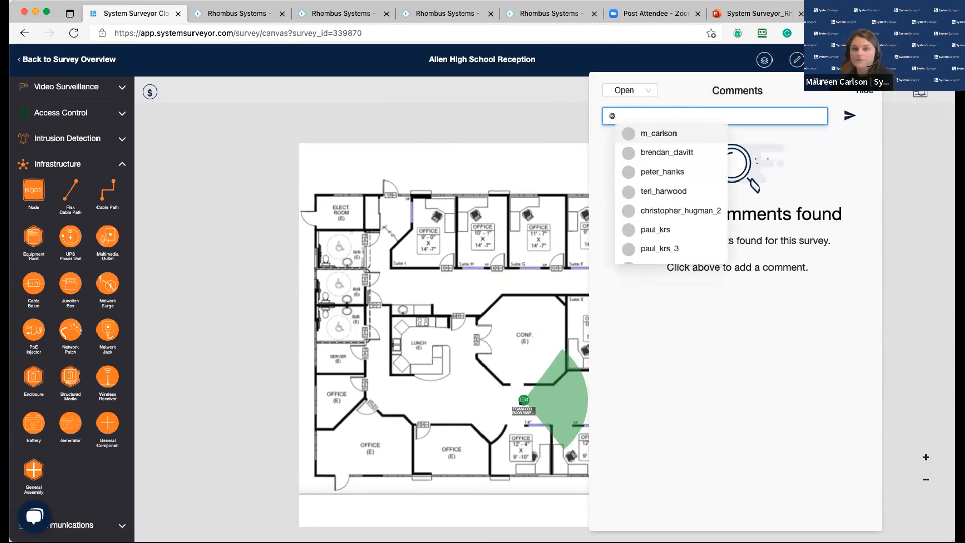
{"action": "left_click", "coordinate": [678, 212]}
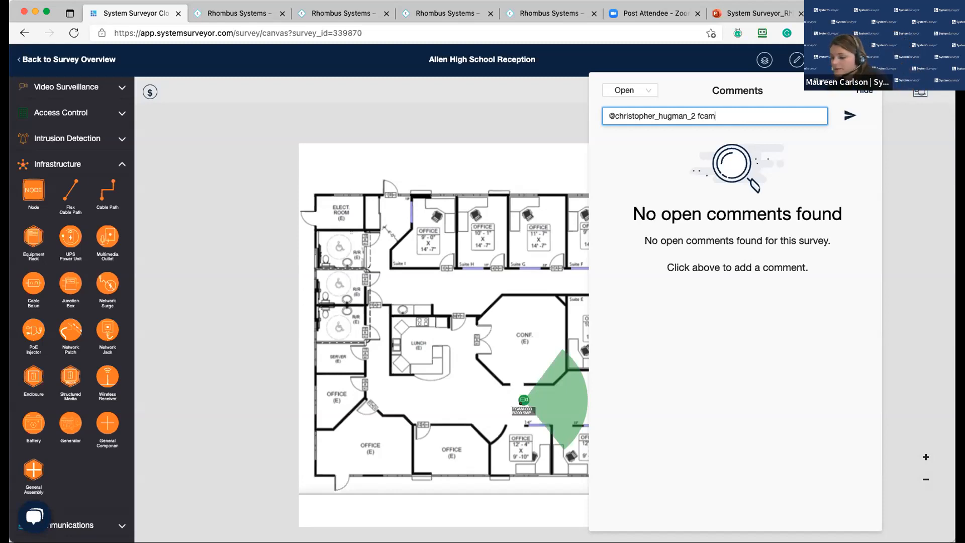
{"action": "type", "text": "n th"}
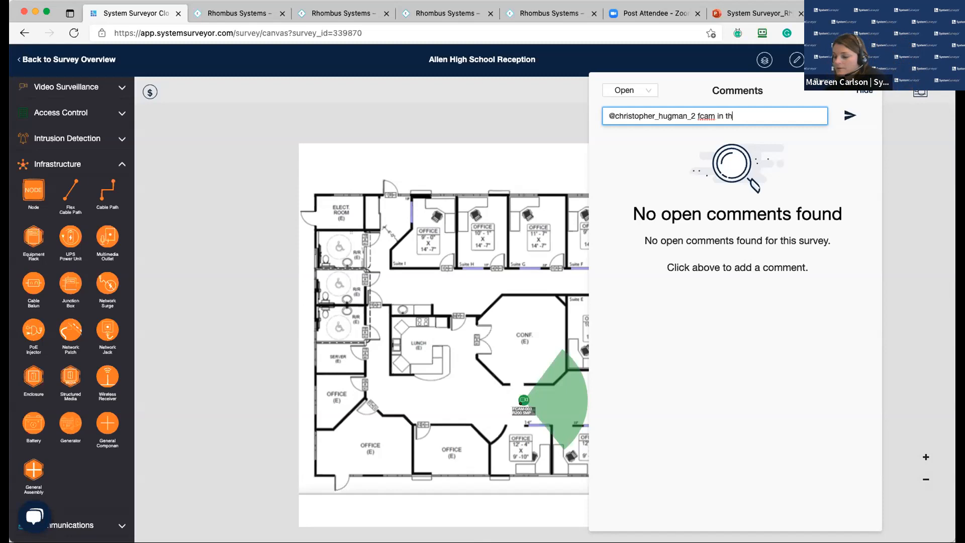
{"action": "type", "text": "e righ"}
{"action": "type", "text": "t s:ot\\\\"}
{"action": "key", "text": "BackSpace"}
{"action": "key", "text": "BackSpace"}
{"action": "key", "text": "BackSpace"}
{"action": "key", "text": "BackSpace"}
{"action": "key", "text": "BackSpace"}
{"action": "type", "text": "pt"}
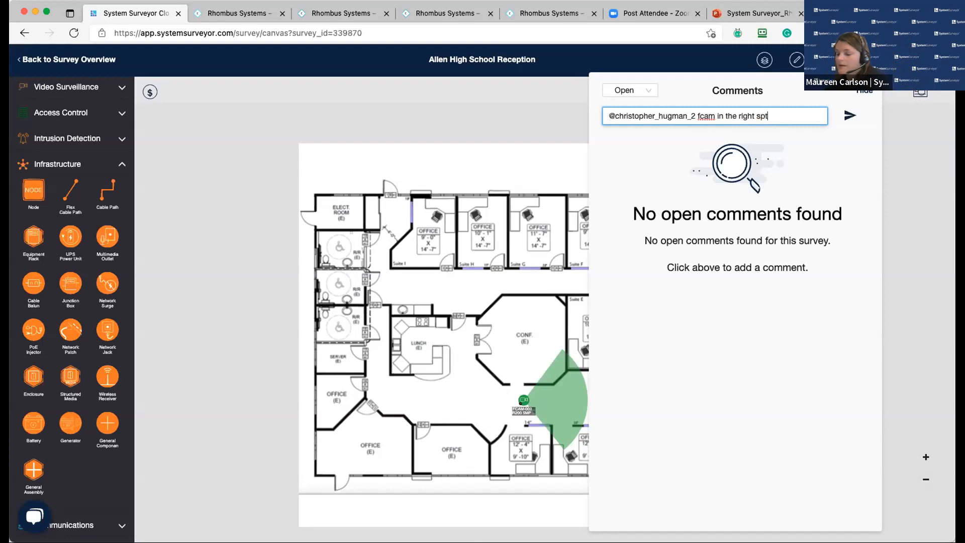
{"action": "left_click", "coordinate": [844, 116]}
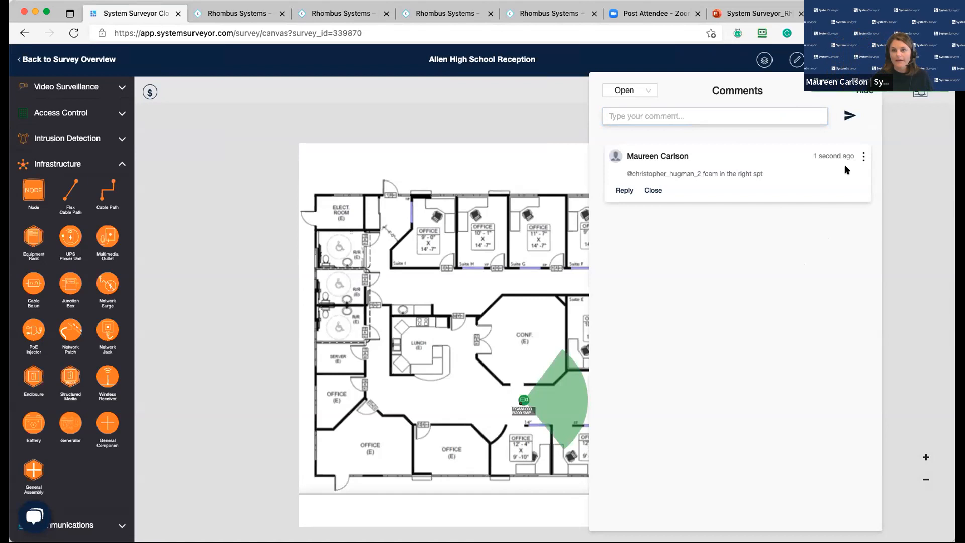
{"action": "left_click", "coordinate": [865, 92]}
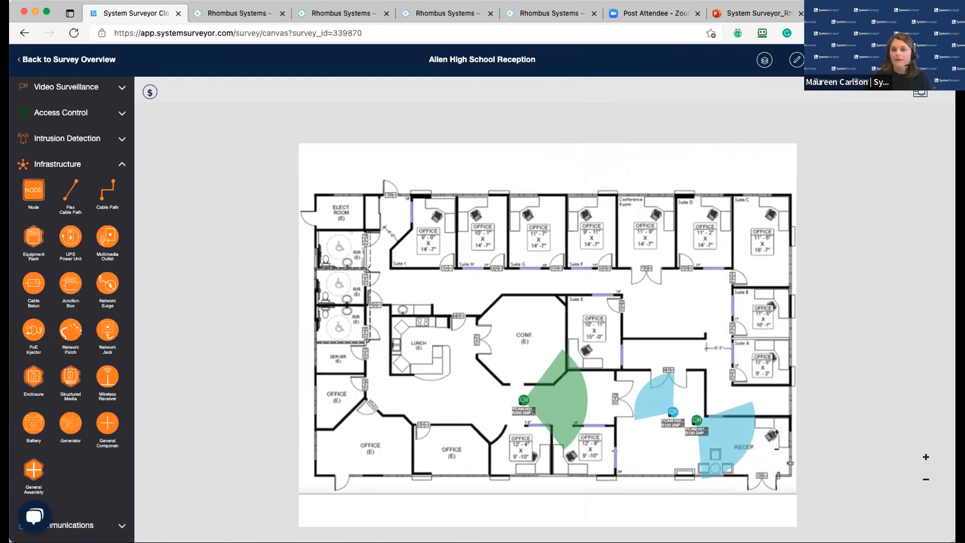
- Return to the Allen High School site and choose the enhanced Bill of Materials report for it
{"action": "left_click", "coordinate": [98, 61]}
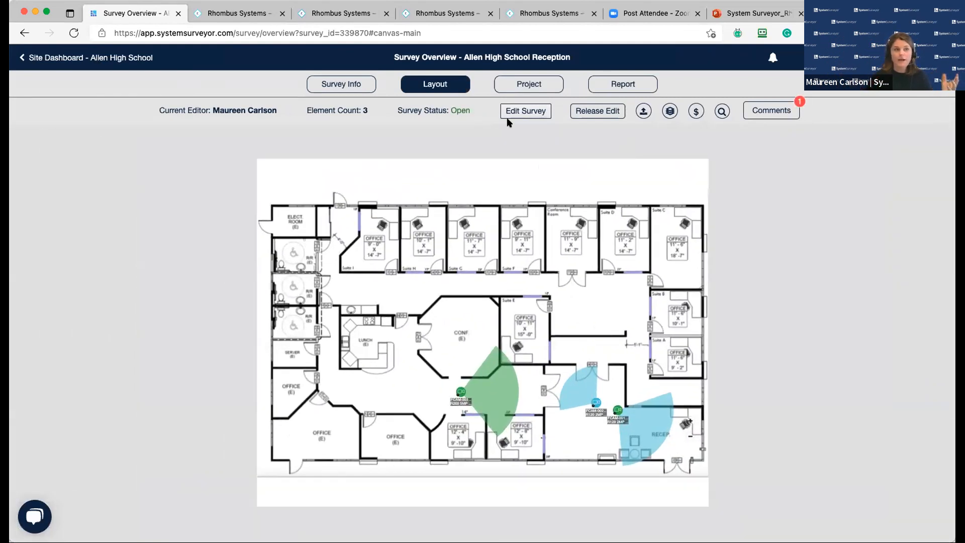
{"action": "left_click", "coordinate": [131, 59]}
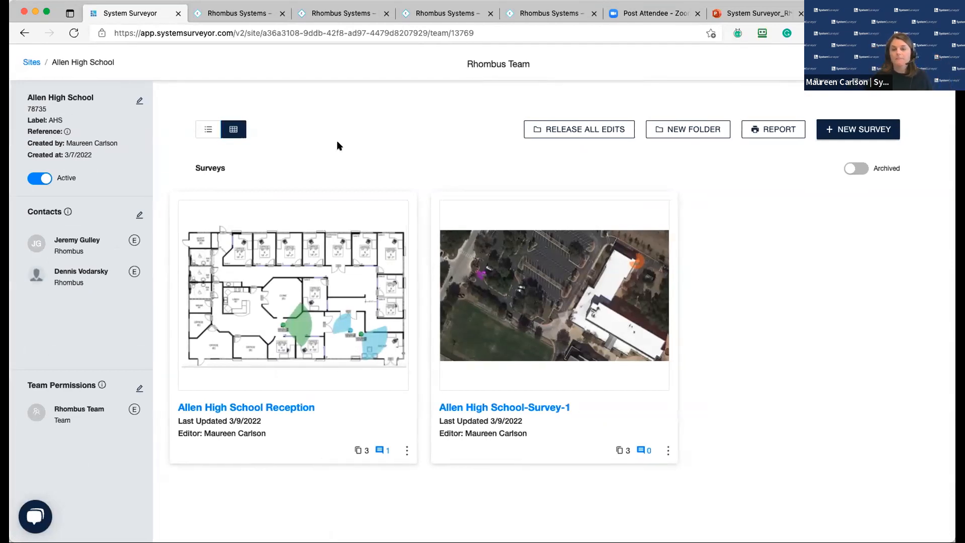
{"action": "left_click", "coordinate": [773, 132]}
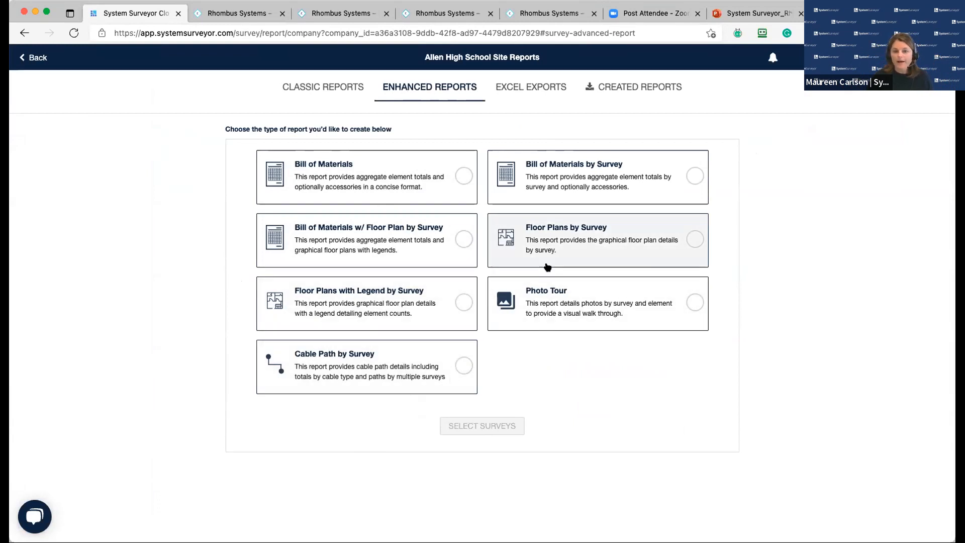
{"action": "left_click", "coordinate": [460, 176]}
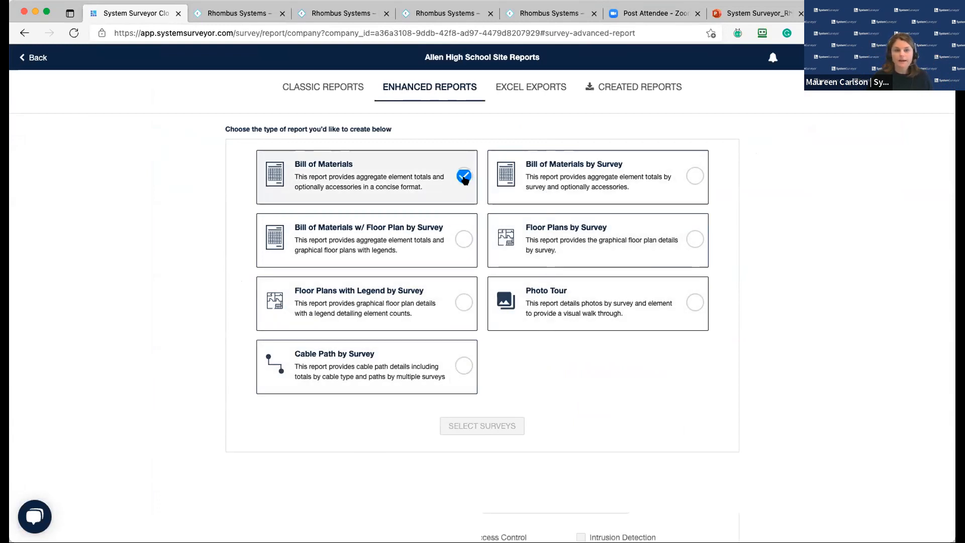
- Include all surveys in the Bill of Materials report, keeping the Video Surveillance and Proposed filters, and create the PDF
{"action": "scroll", "coordinate": [712, 355], "scroll_direction": "down", "scroll_amount": 10}
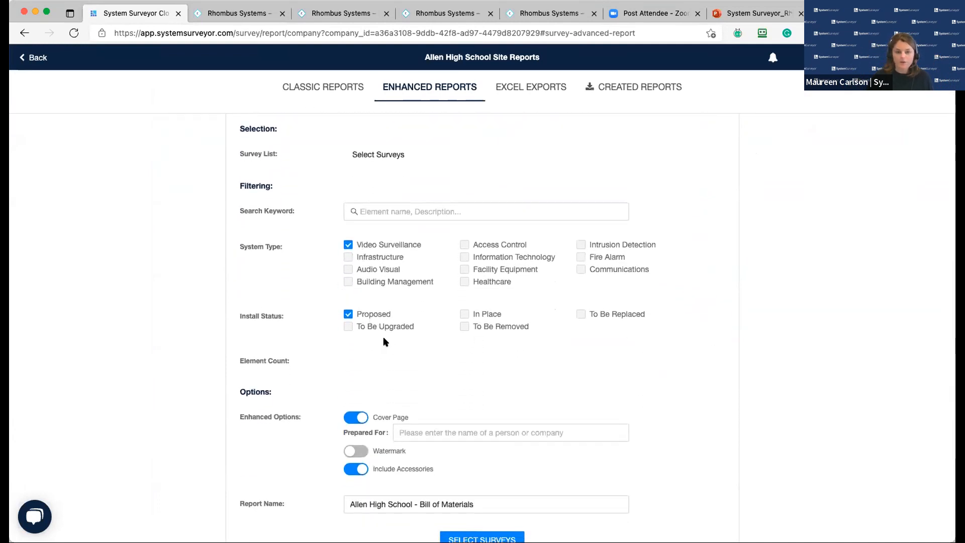
{"action": "scroll", "coordinate": [383, 336], "scroll_direction": "down", "scroll_amount": 5}
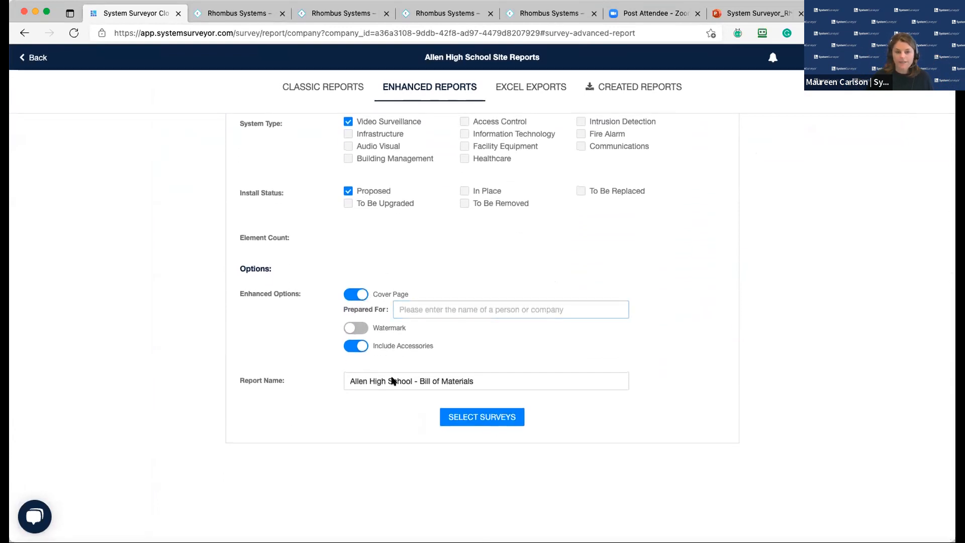
{"action": "left_click", "coordinate": [461, 420]}
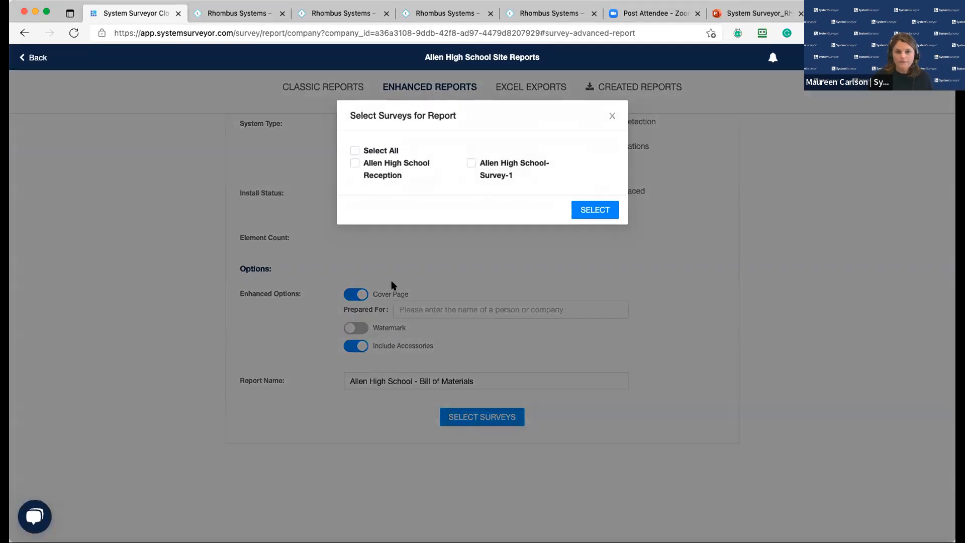
{"action": "left_click", "coordinate": [355, 150]}
{"action": "left_click", "coordinate": [581, 210]}
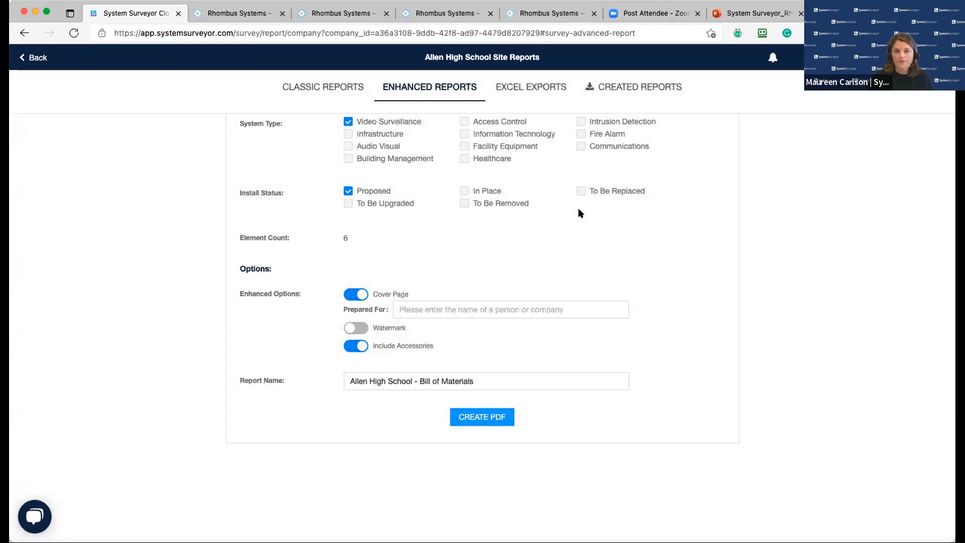
{"action": "left_click", "coordinate": [495, 418]}
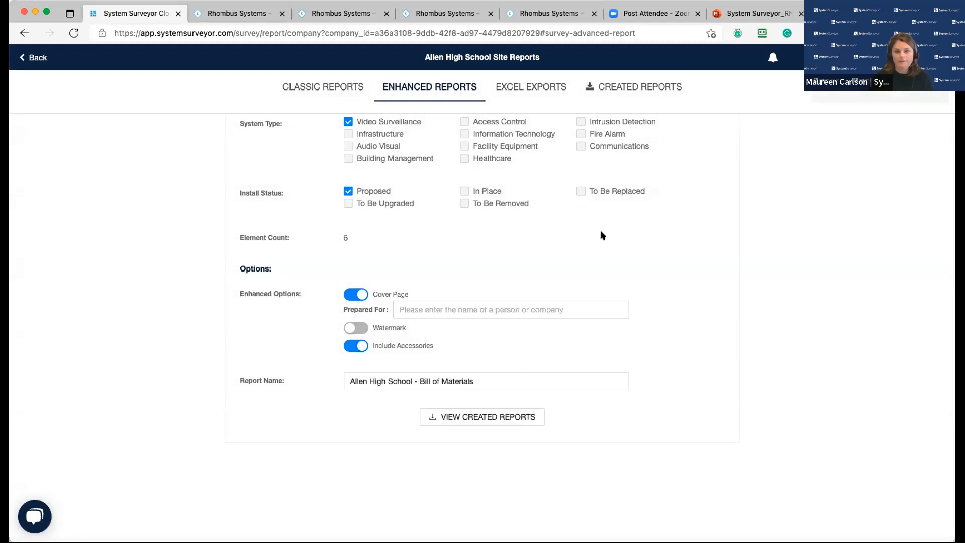
- Preview the newly created Bill of Materials PDF and examine its camera models and quantities
{"action": "left_click", "coordinate": [636, 90]}
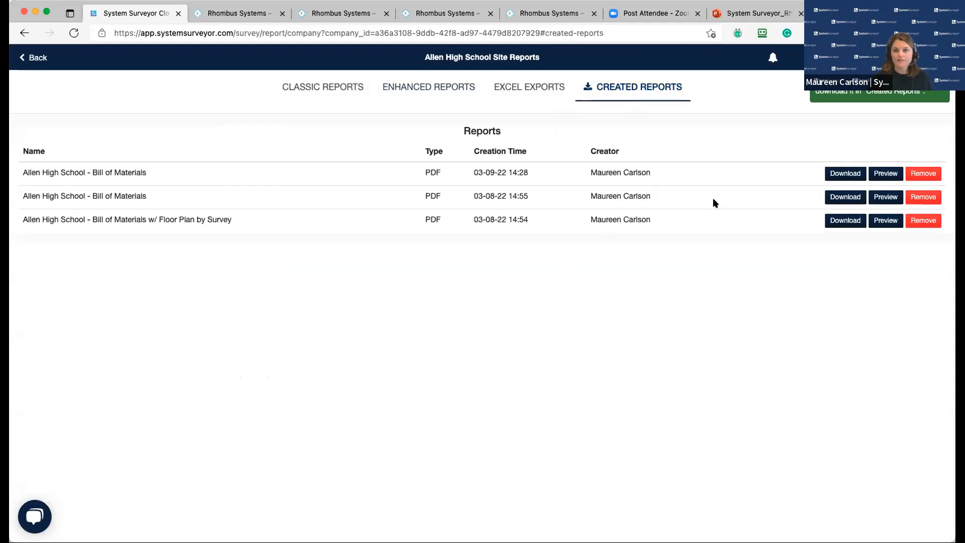
{"action": "left_click", "coordinate": [882, 173]}
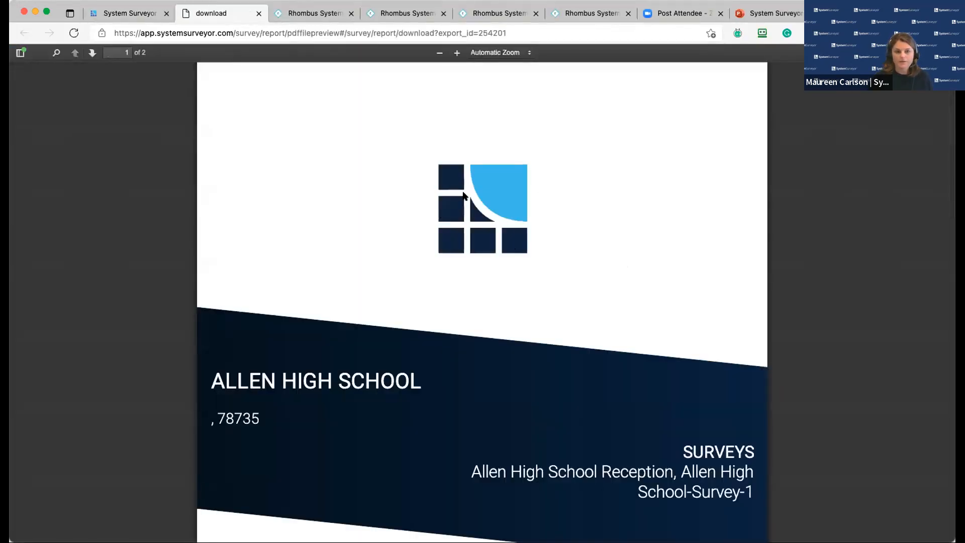
{"action": "scroll", "coordinate": [516, 246], "scroll_direction": "down", "scroll_amount": 15}
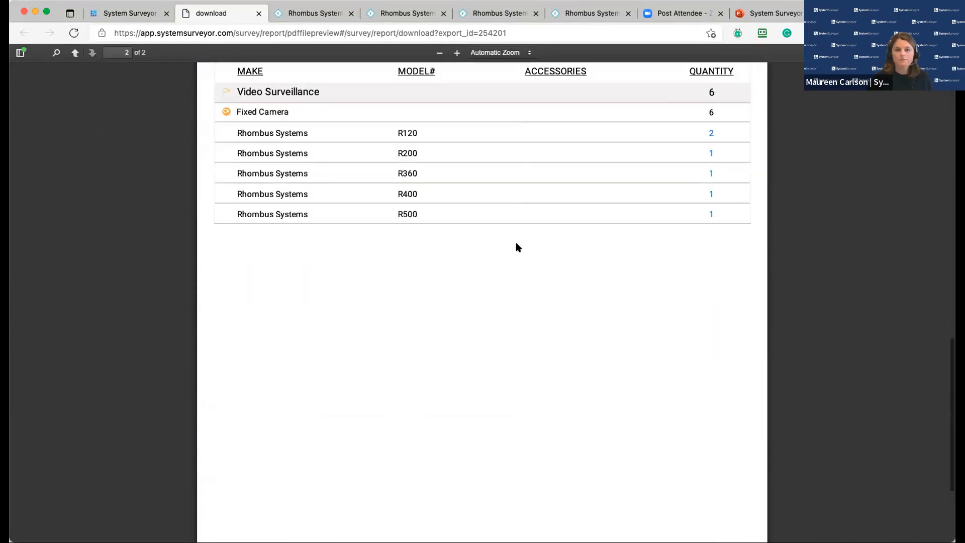
{"action": "scroll", "coordinate": [517, 246], "scroll_direction": "up", "scroll_amount": 1}
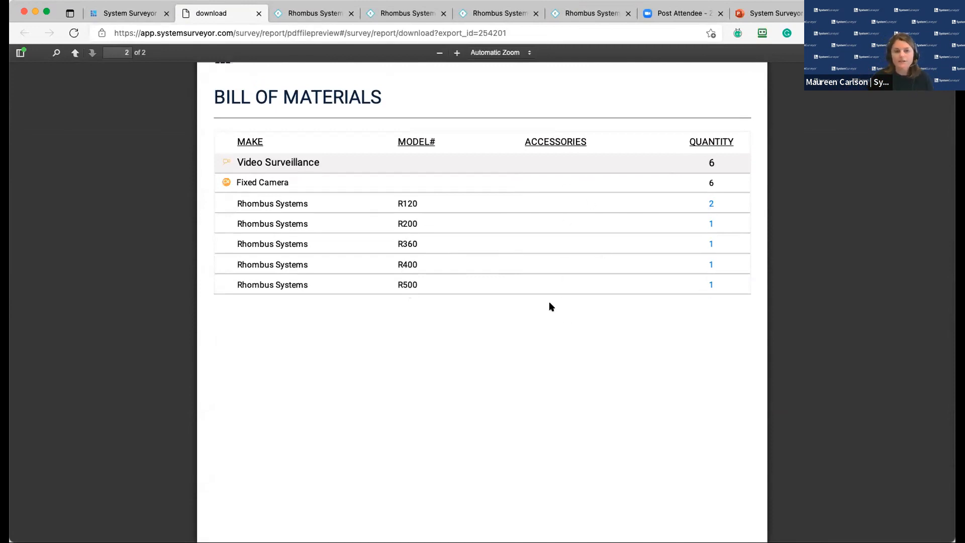
{"action": "scroll", "coordinate": [552, 307], "scroll_direction": "up", "scroll_amount": 2}
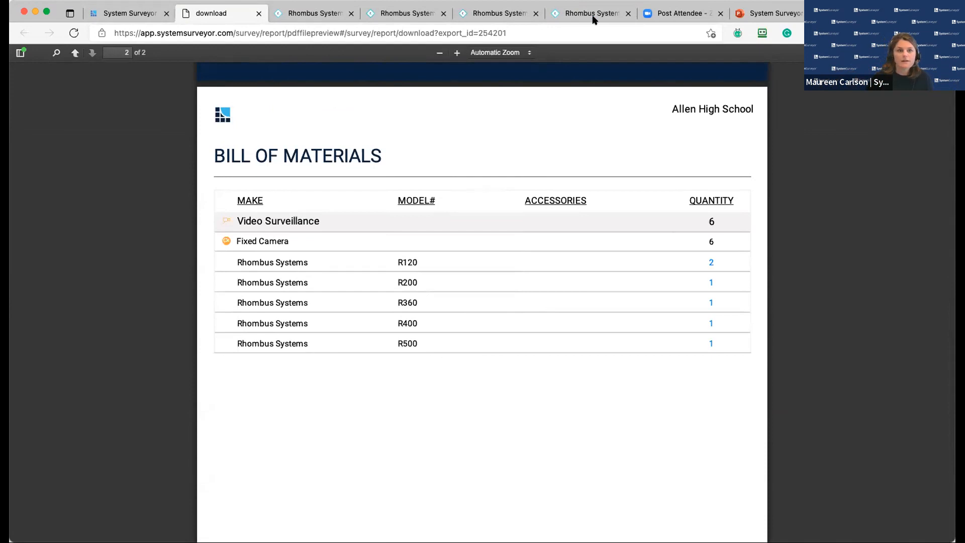
- Switch to the webinar presentation in PowerPoint and start the slide show from slide 10, the Solution slide
{"action": "left_click", "coordinate": [760, 15]}
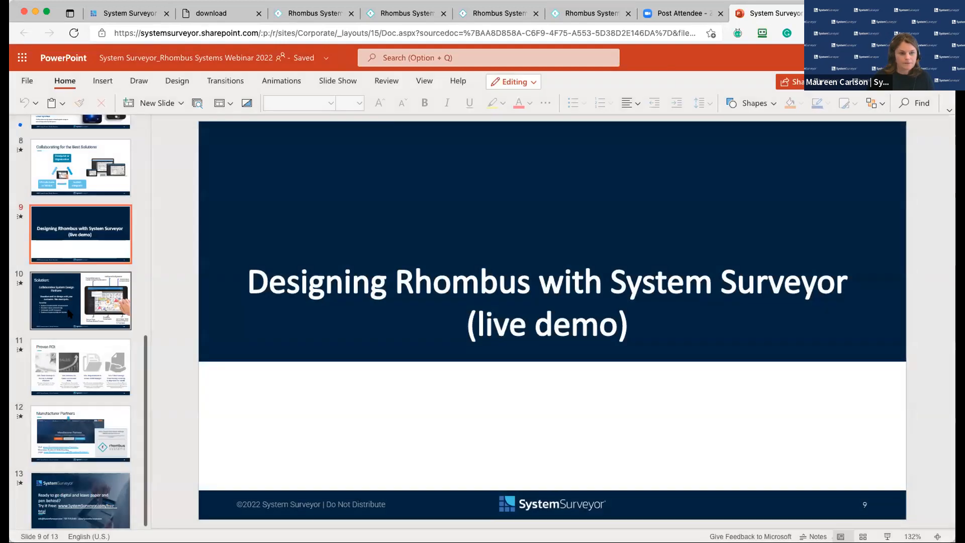
{"action": "left_click", "coordinate": [69, 315]}
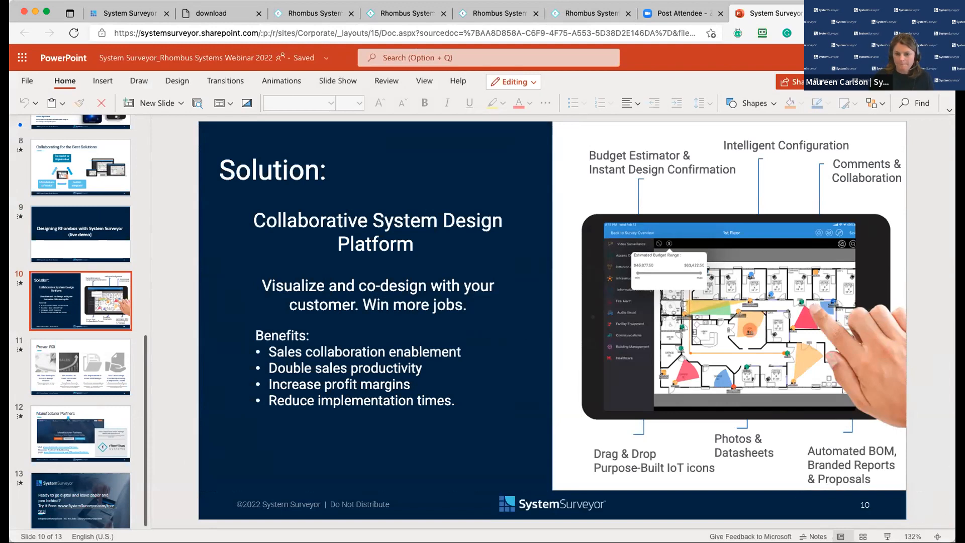
{"action": "scroll", "coordinate": [500, 525], "scroll_direction": "right", "scroll_amount": 1}
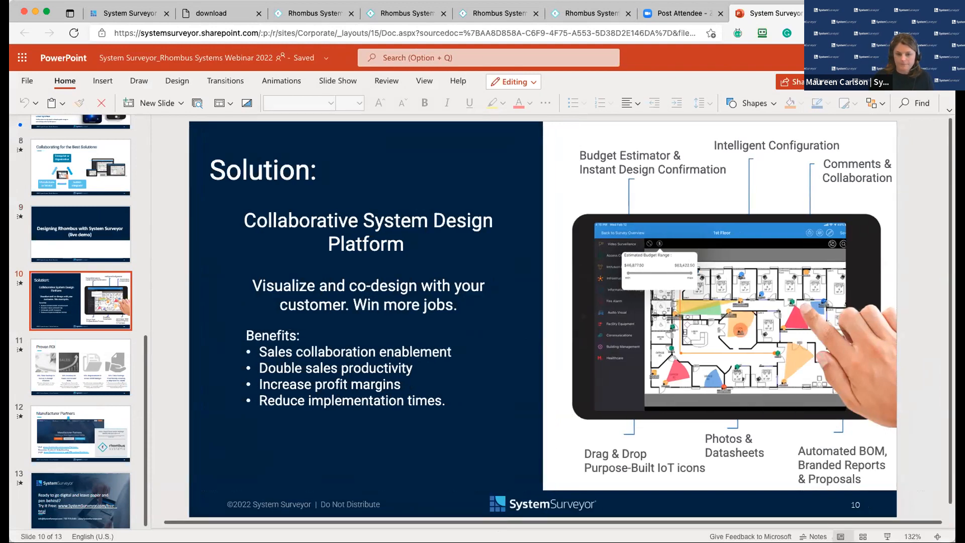
{"action": "scroll", "coordinate": [623, 413], "scroll_direction": "left", "scroll_amount": 1}
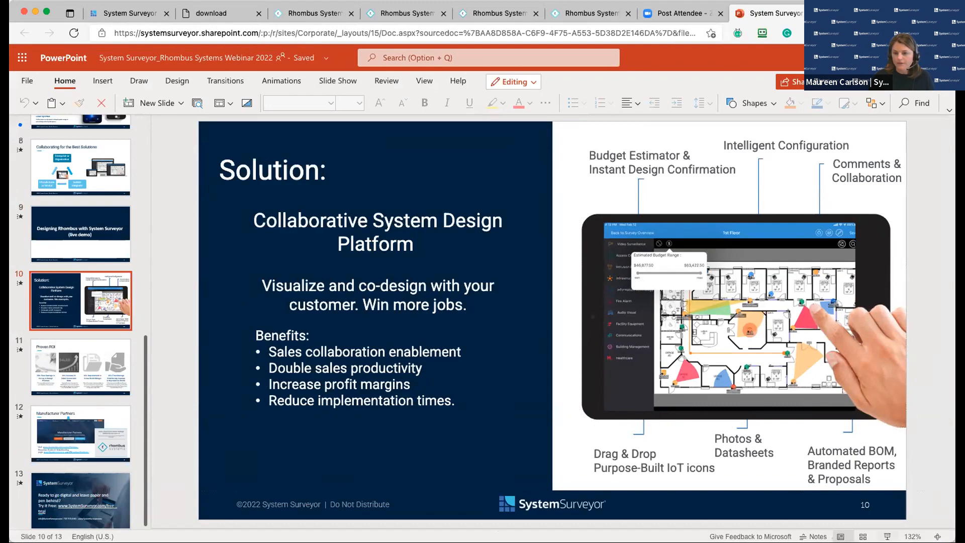
{"action": "left_click", "coordinate": [888, 536]}
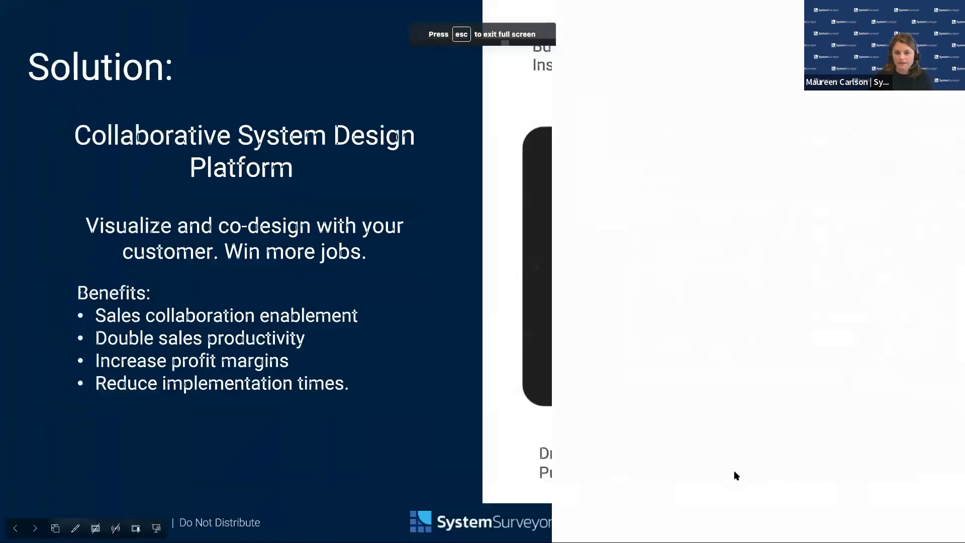